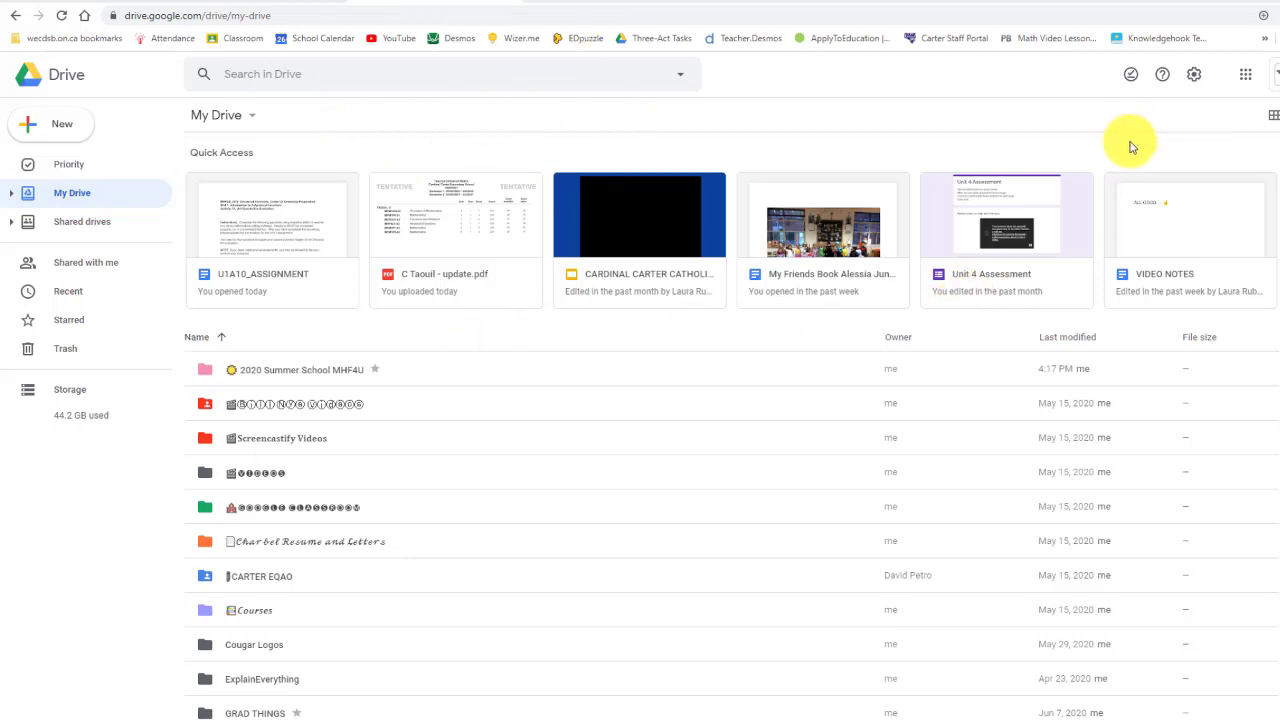
Download the Windows Drive File Stream installer from the Google Drive Help install section
click(1195, 80)
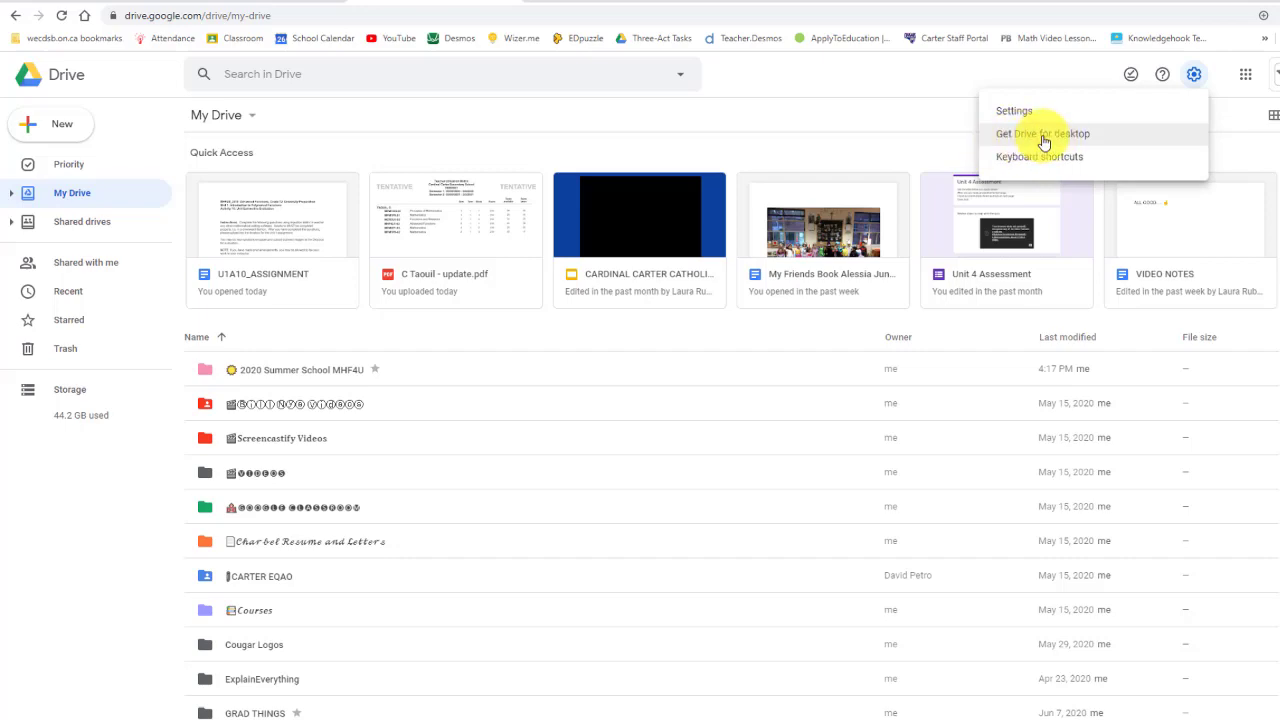
click(1043, 136)
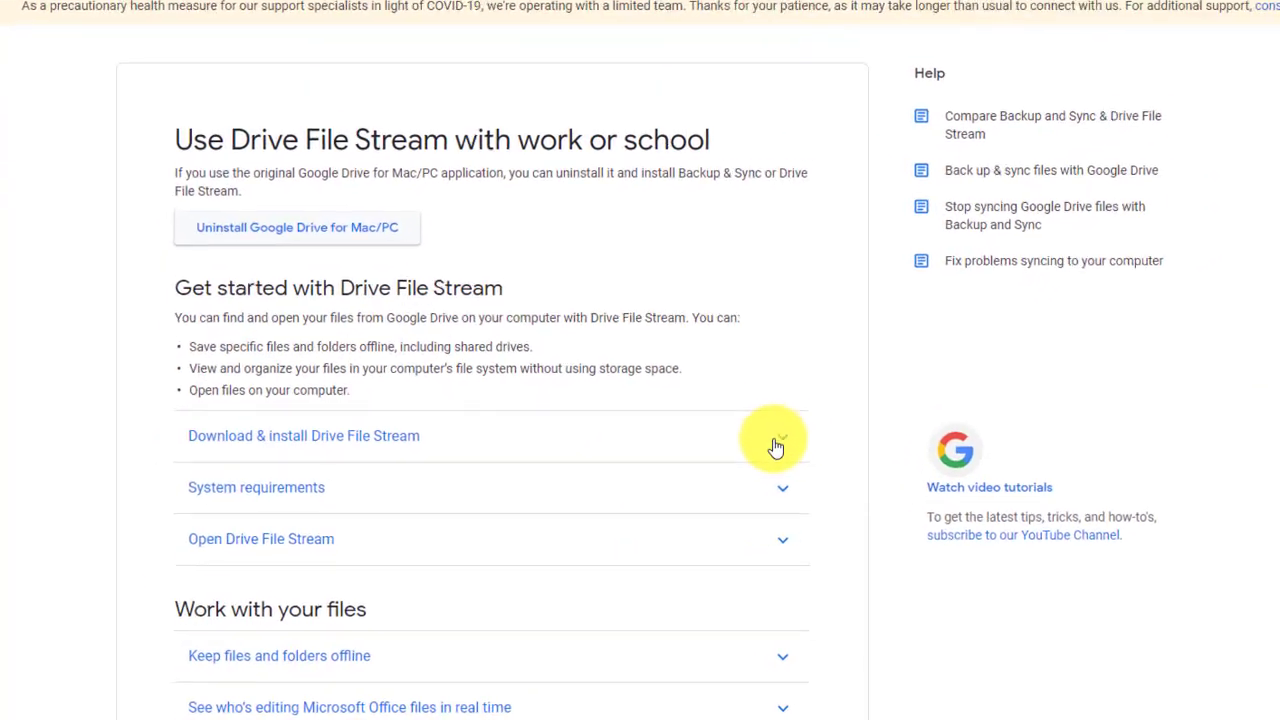
click(803, 444)
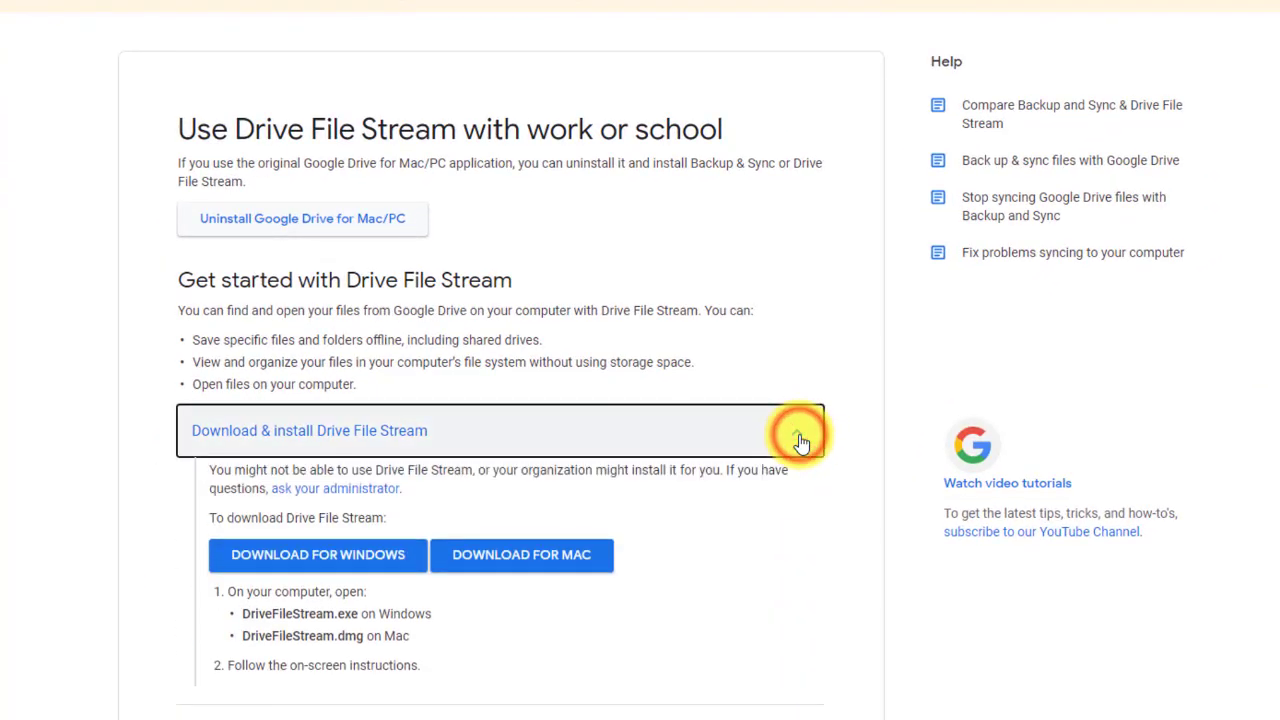
scroll(714, 523, down, 2)
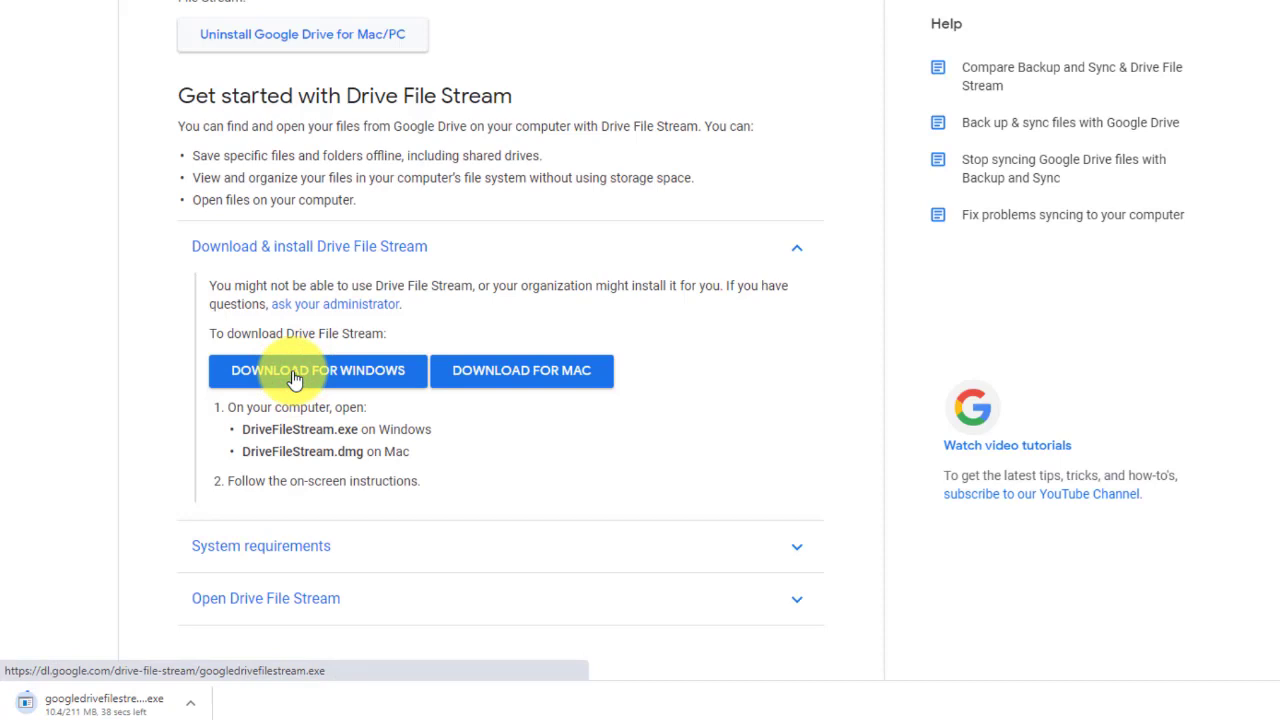
click(90, 712)
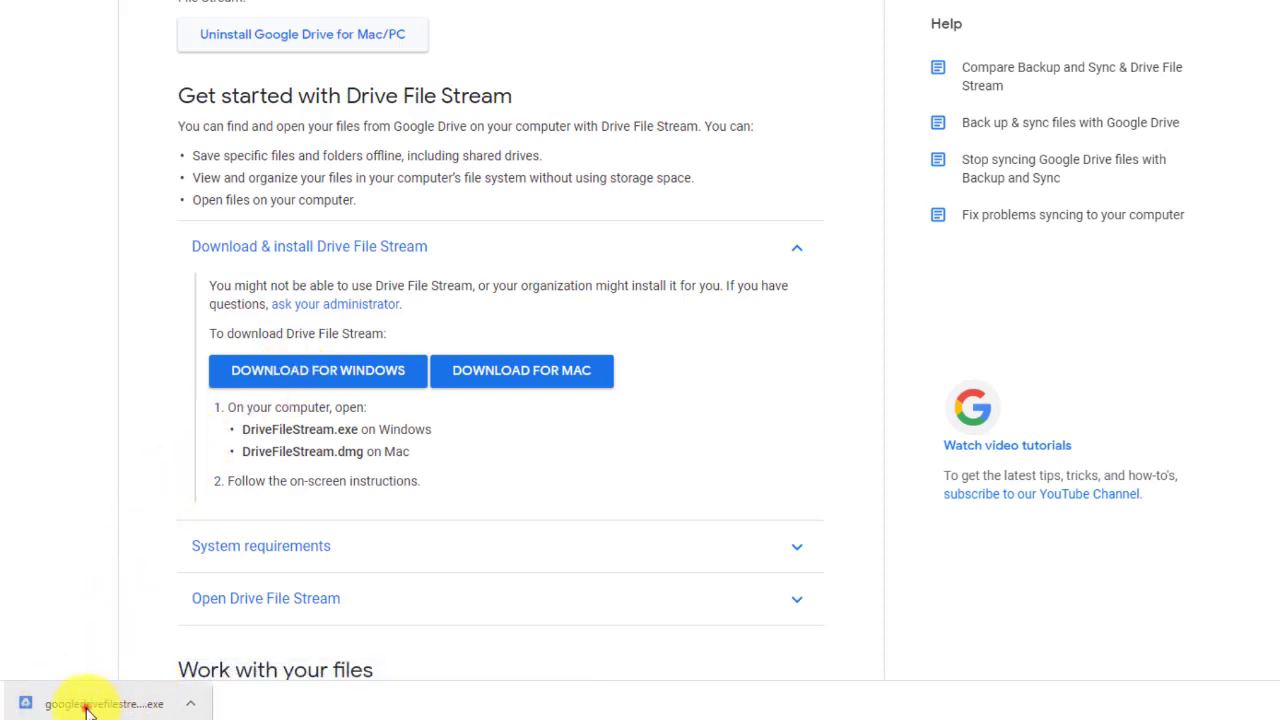
Run the installer with admin approval and install Drive File Stream with a desktop shortcut
click(88, 708)
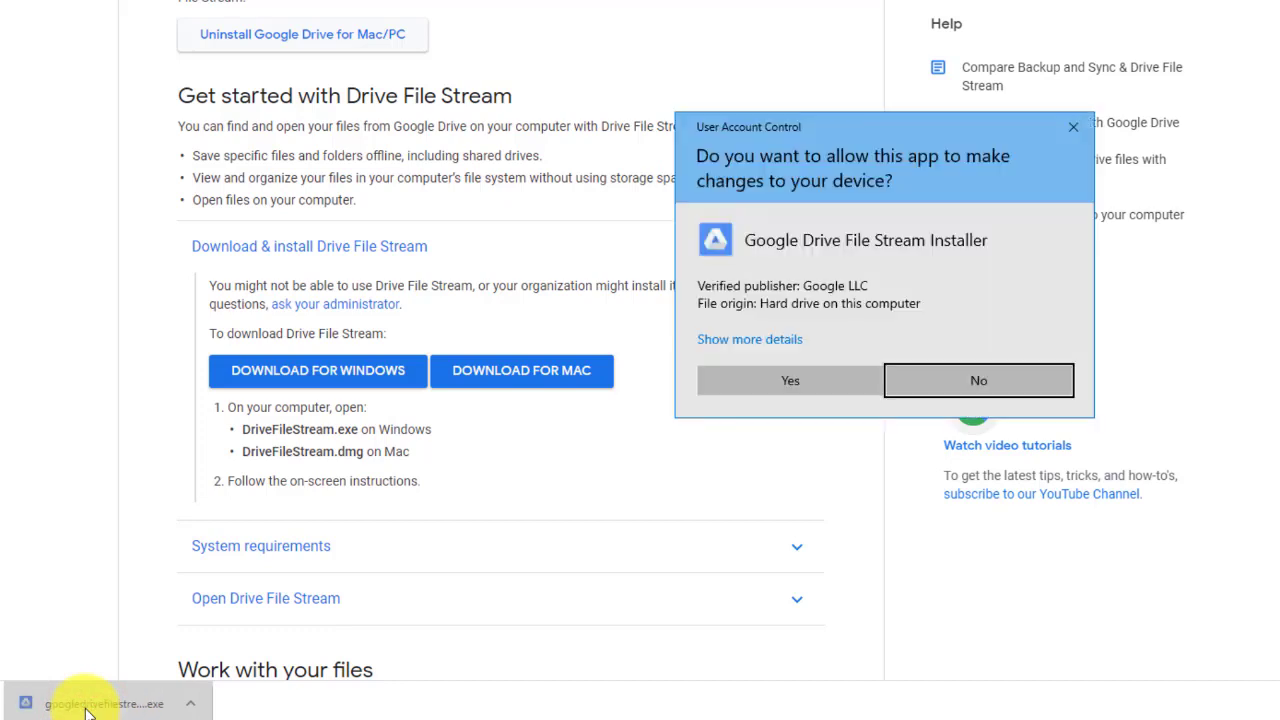
click(786, 379)
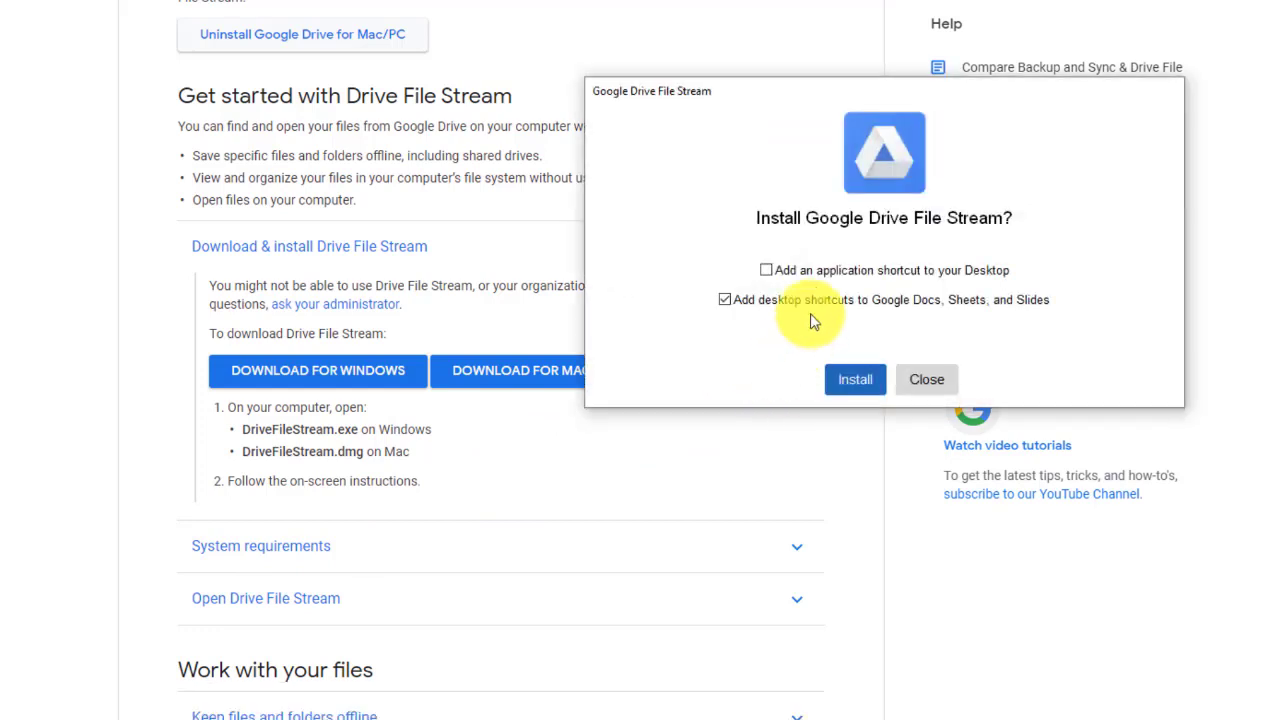
click(766, 272)
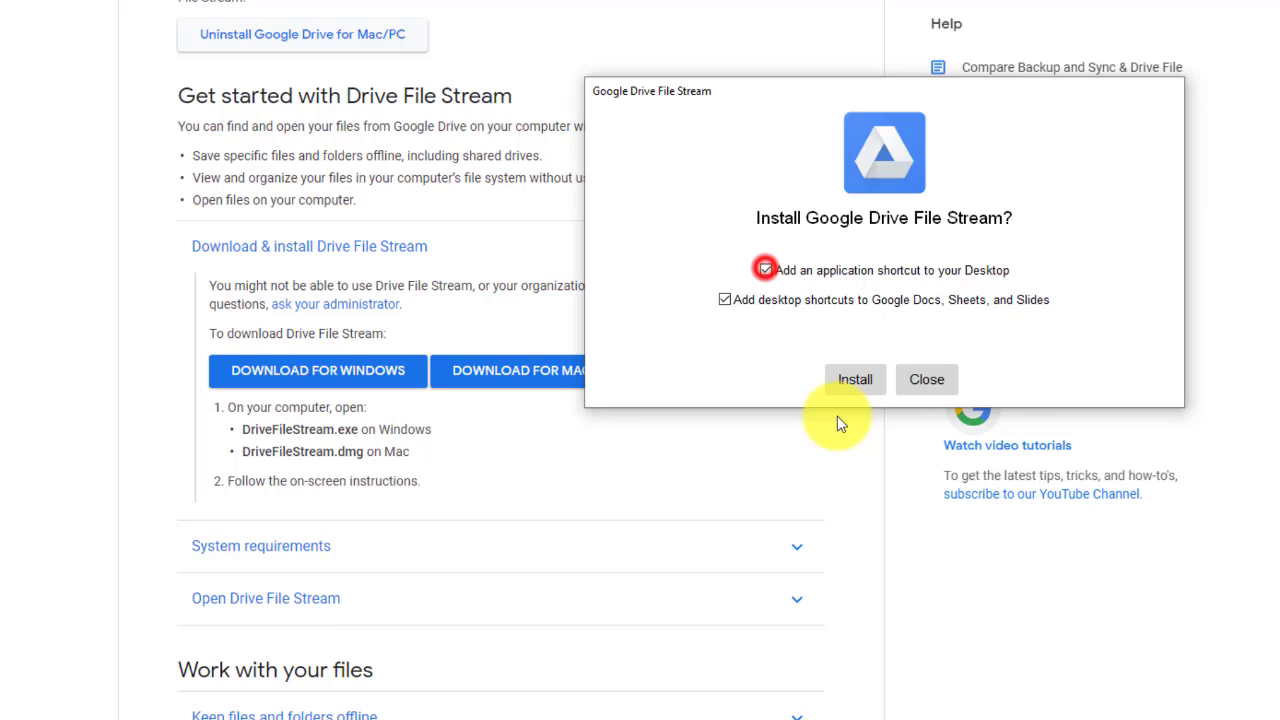
click(857, 380)
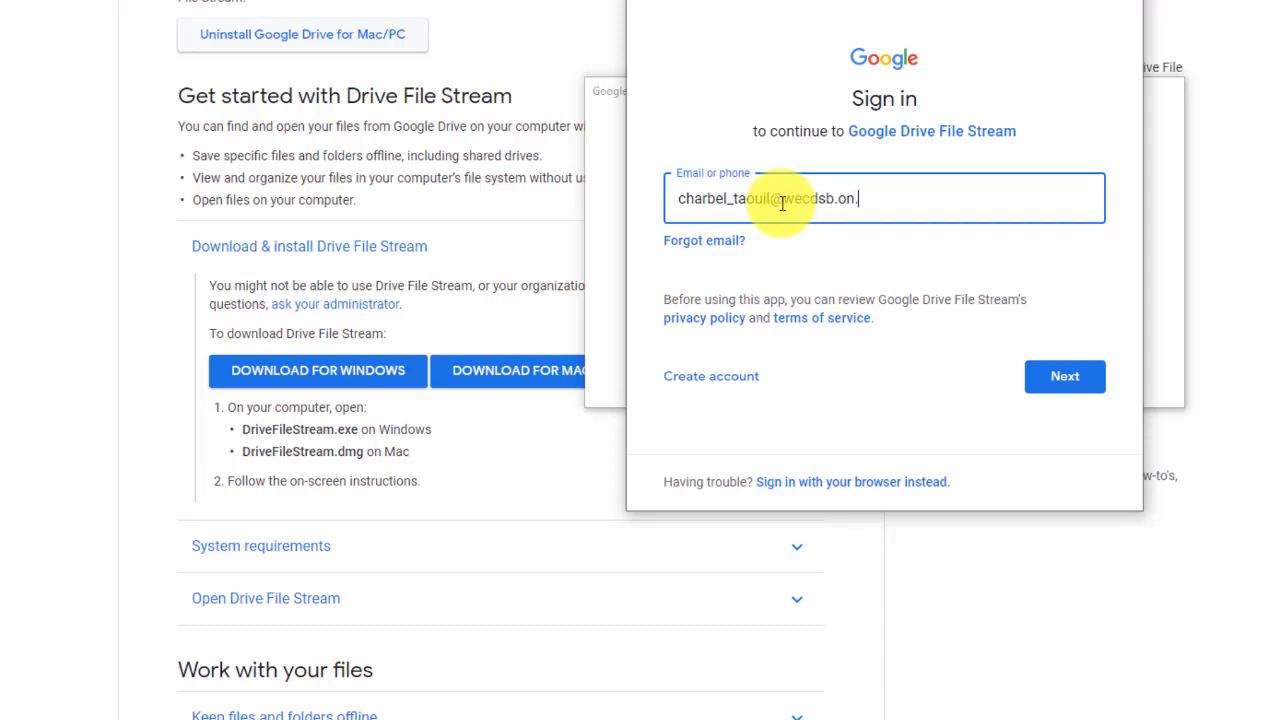
Sign in with the account e-mail address and close the finished installer
text(ca)
key(Return)
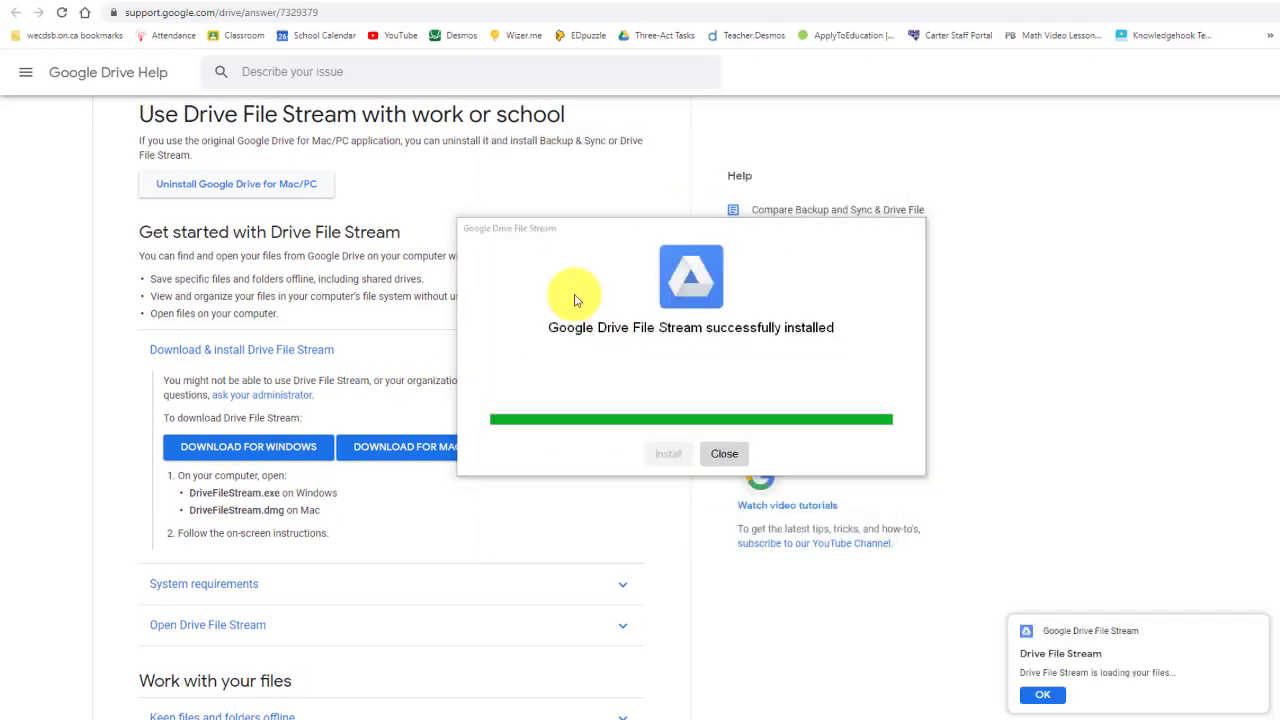
click(1118, 686)
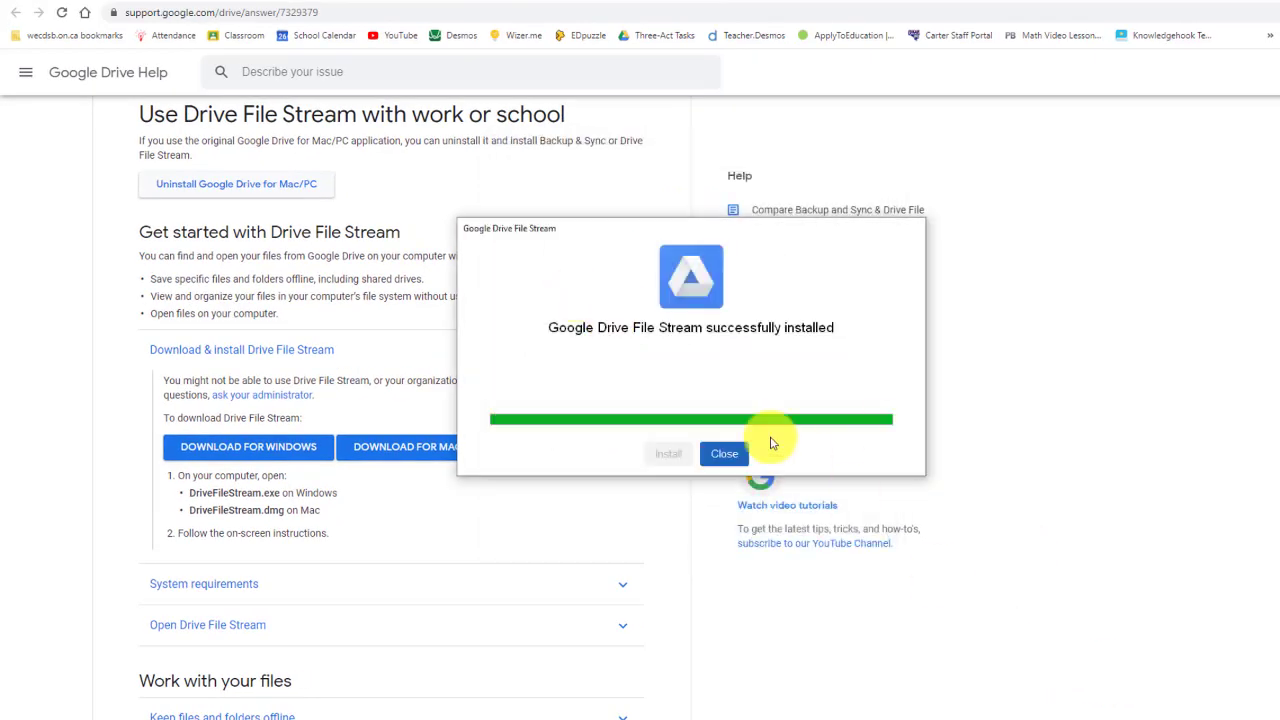
click(722, 455)
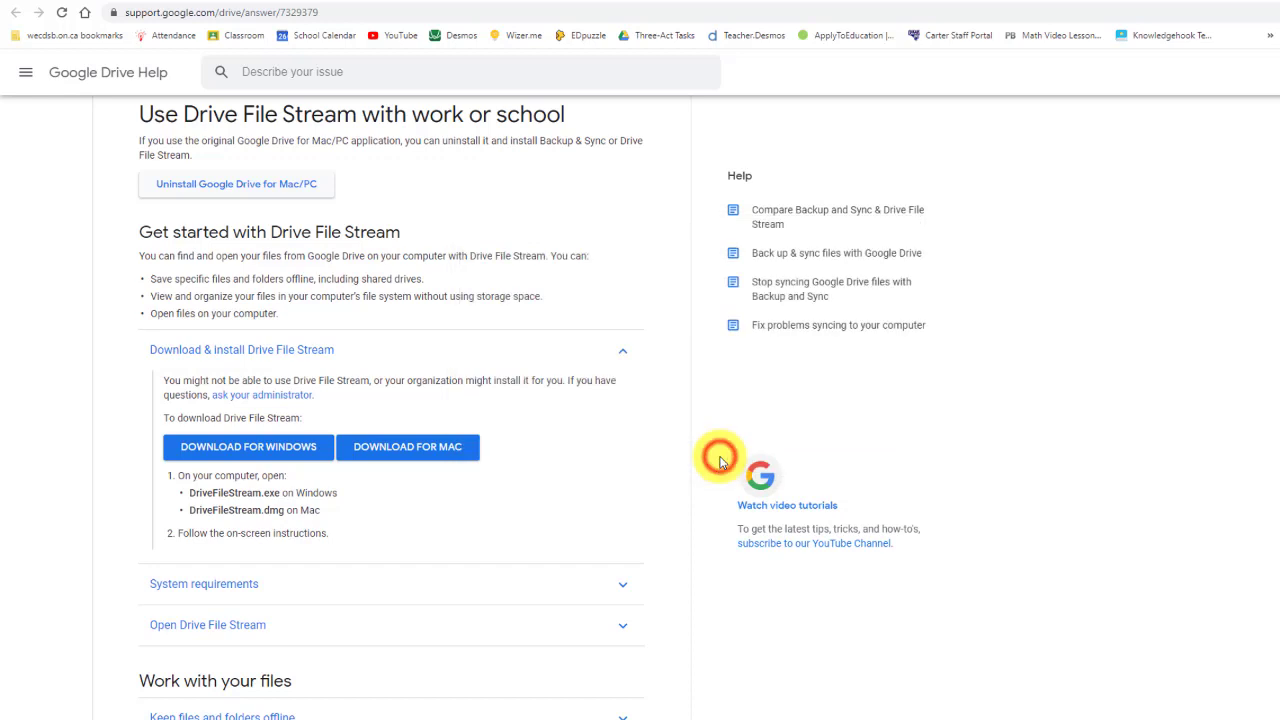
Enable the Drive extension, go through the four welcome-tour slides, and open the Google Drive folder
click(683, 3)
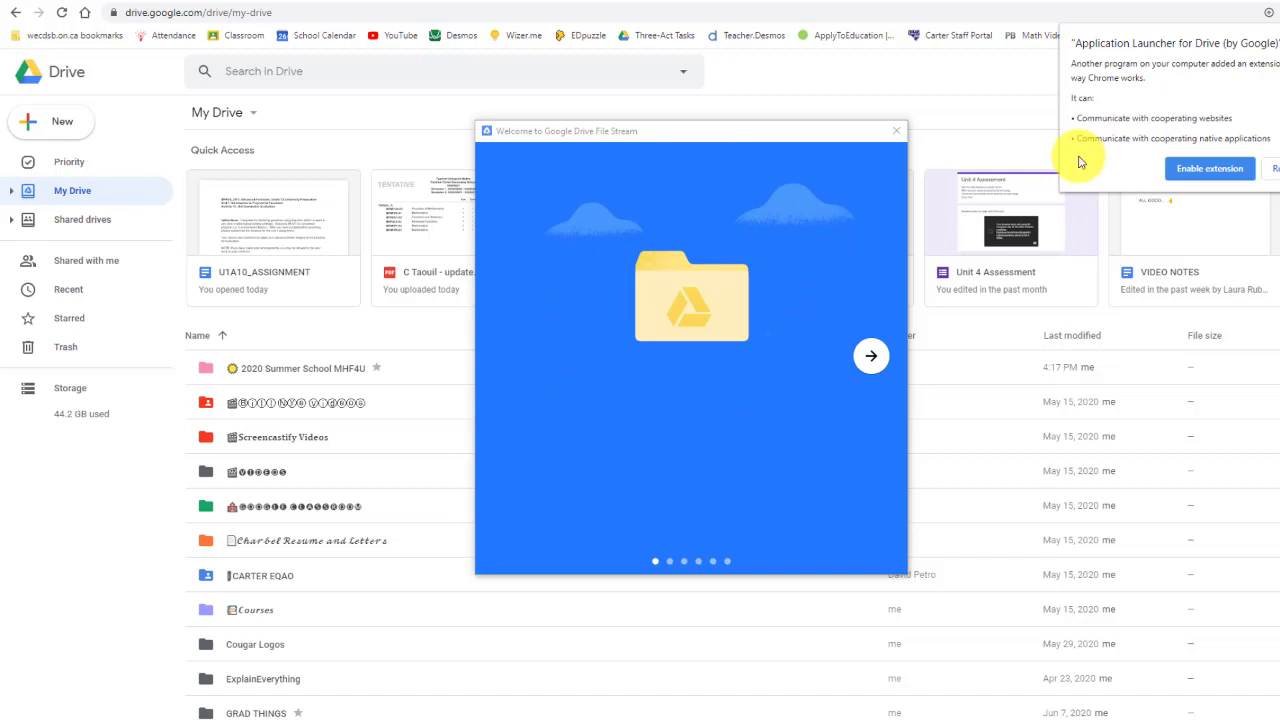
click(1211, 169)
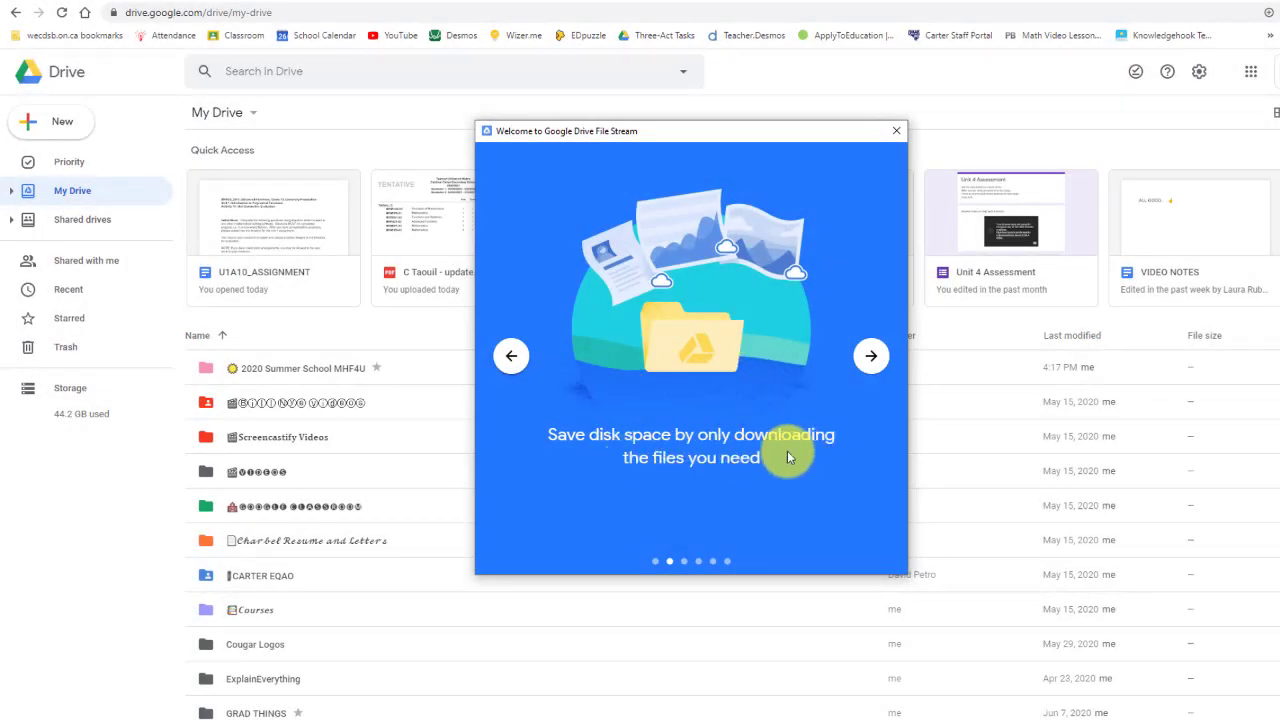
click(871, 356)
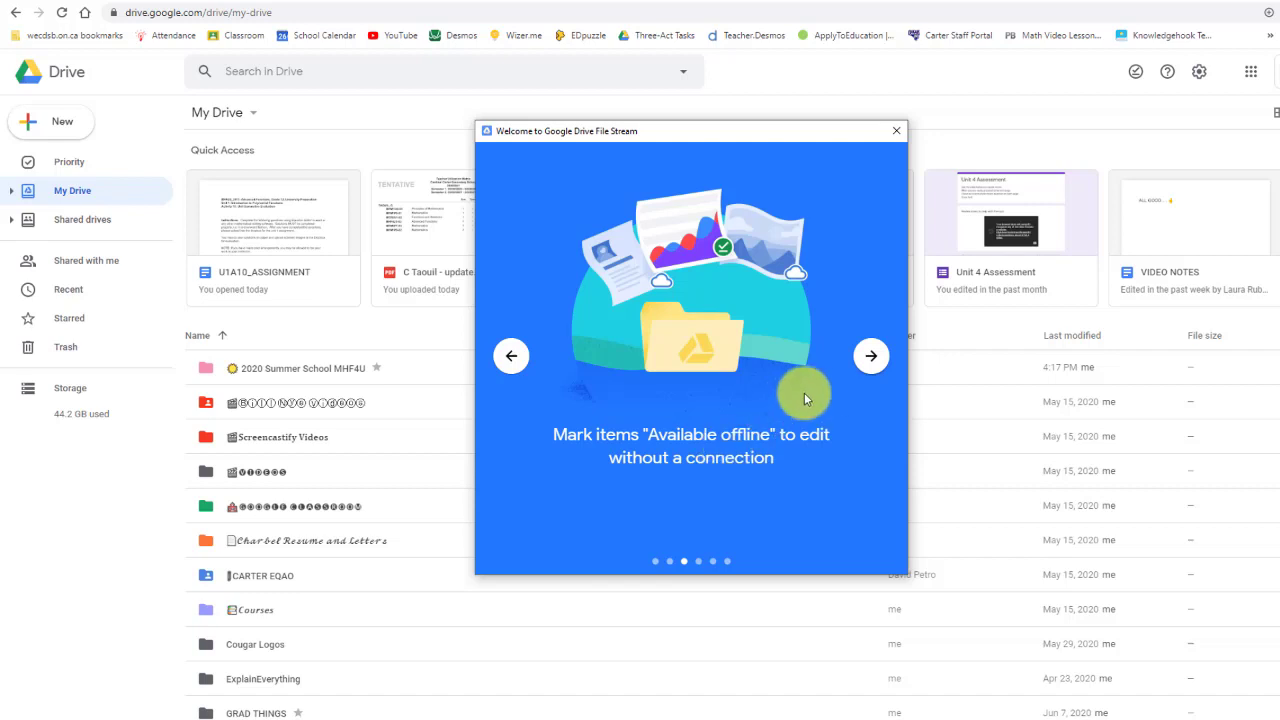
click(869, 358)
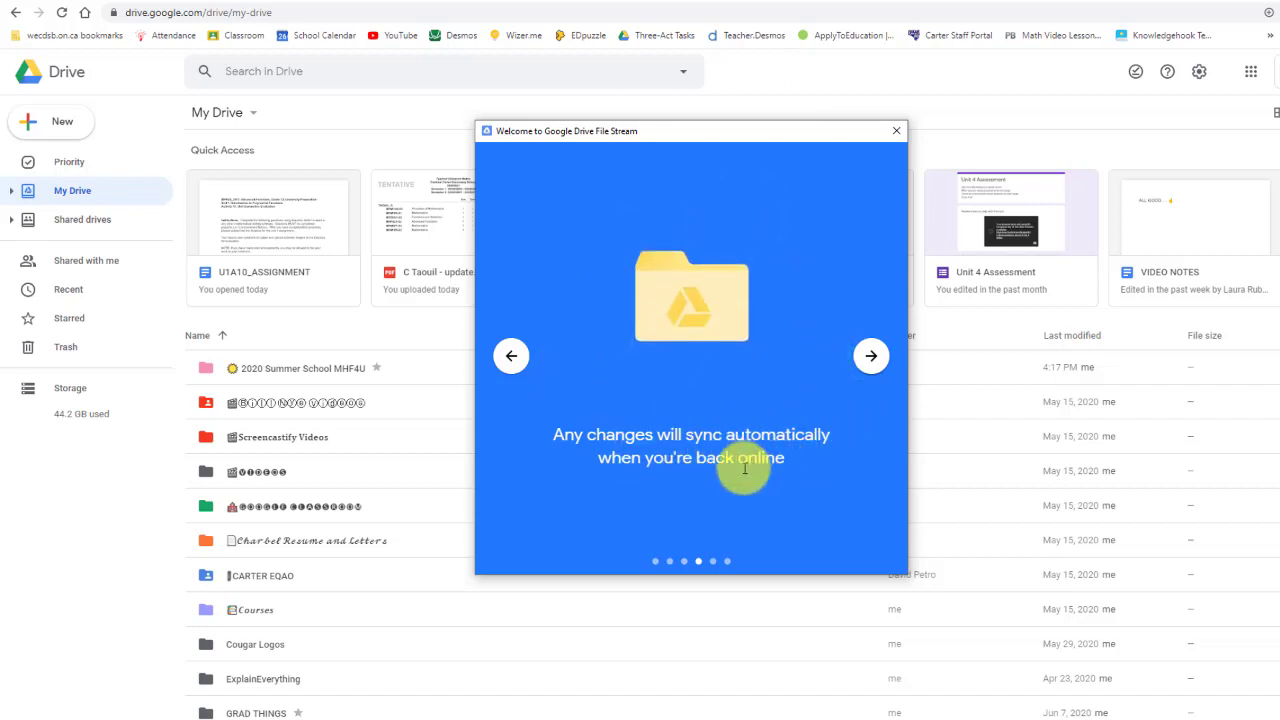
click(868, 358)
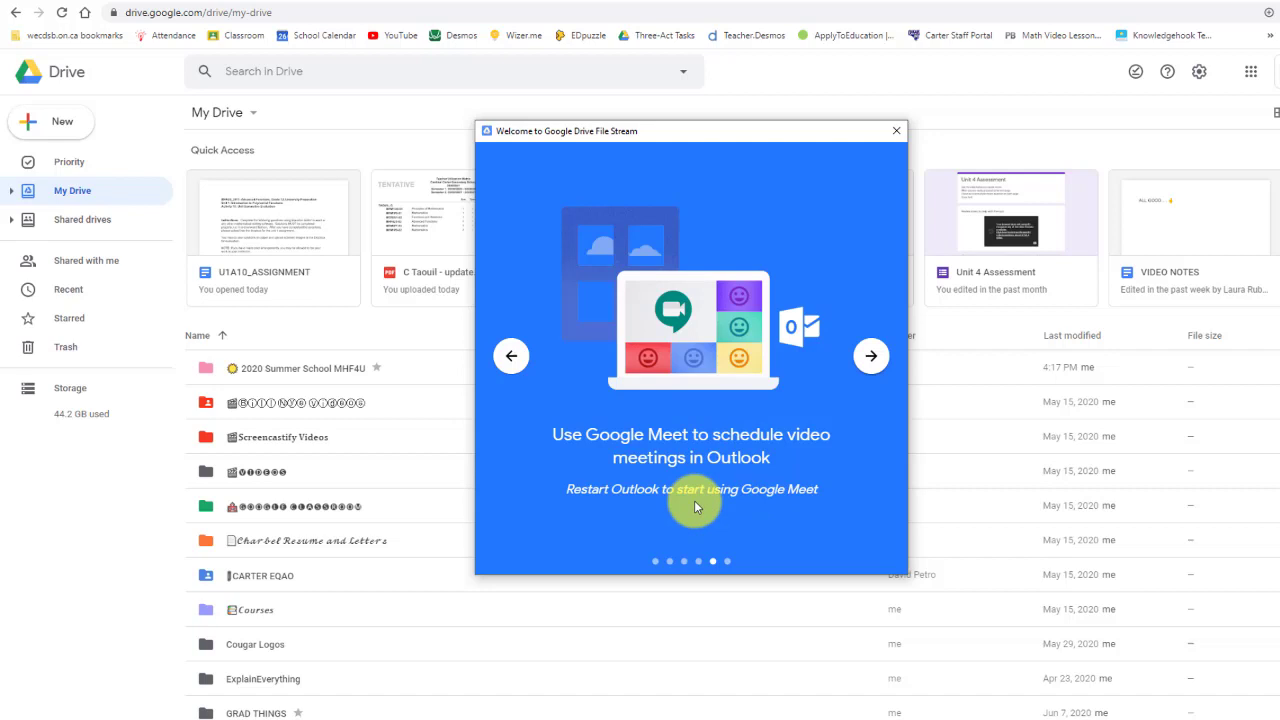
click(871, 360)
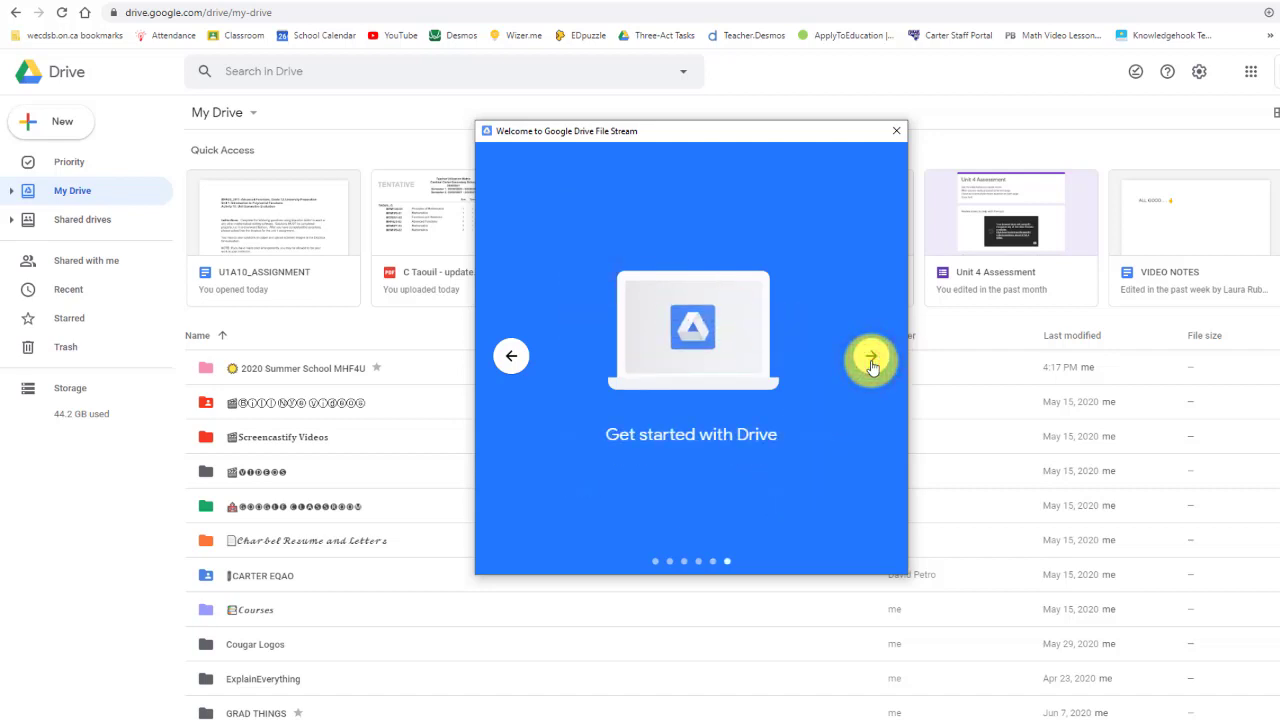
click(712, 527)
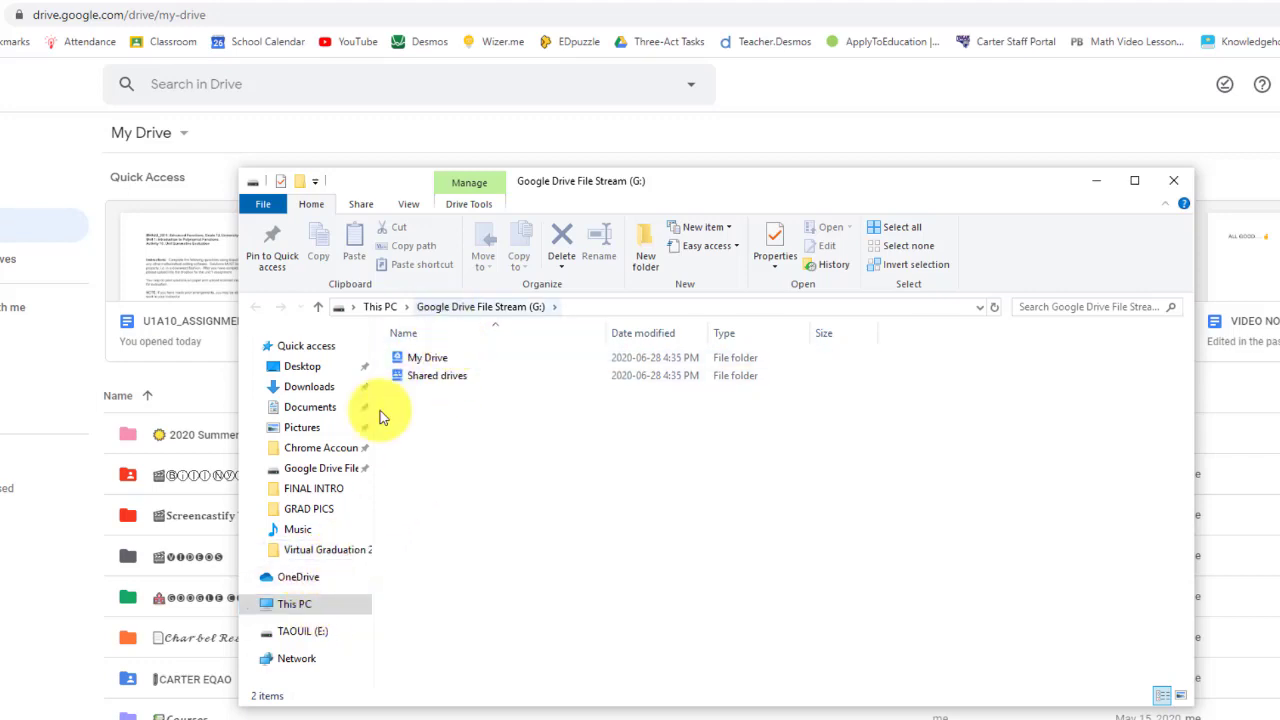
Go through This PC into the Google Drive File Stream (G:) drive's My Drive folder
click(285, 612)
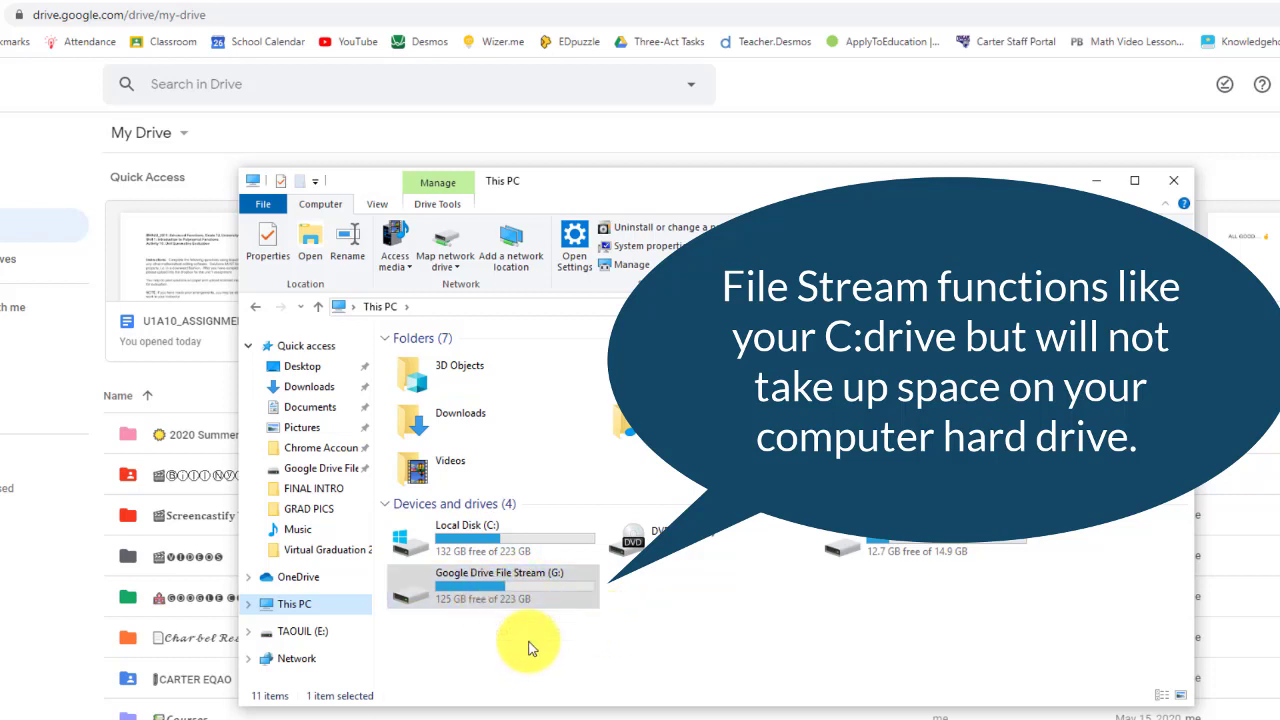
click(485, 592)
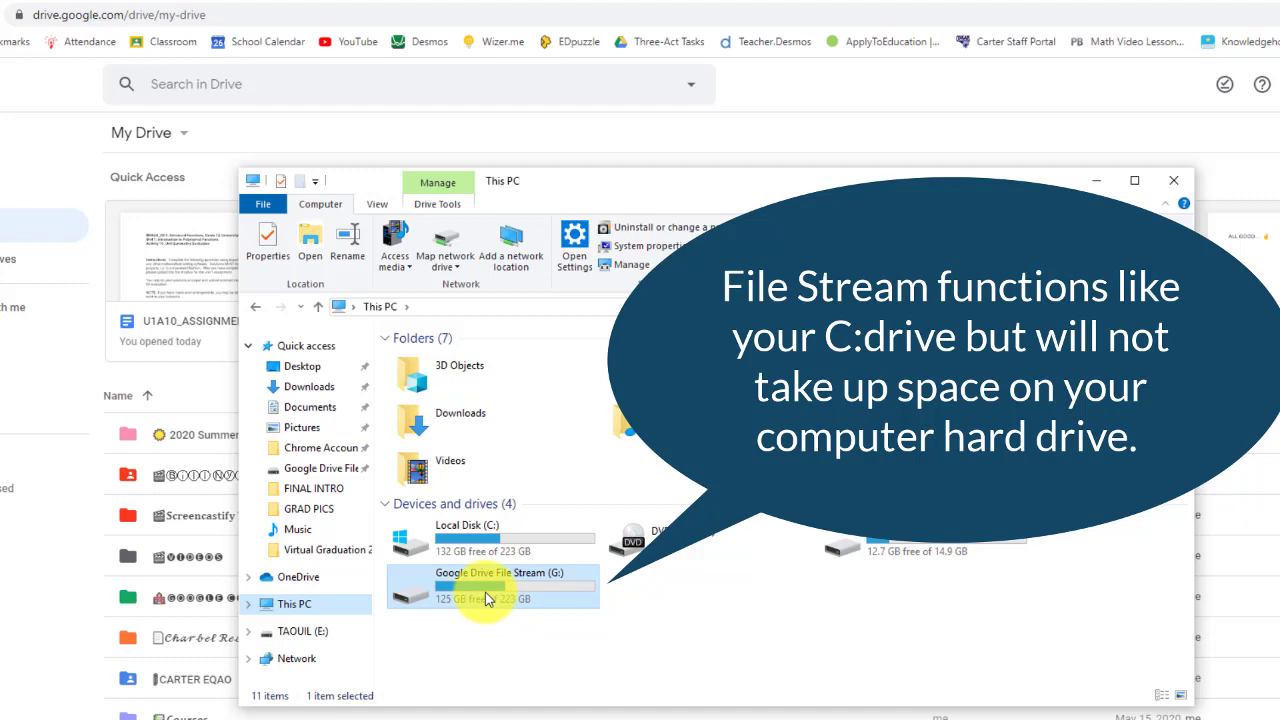
double_click(485, 592)
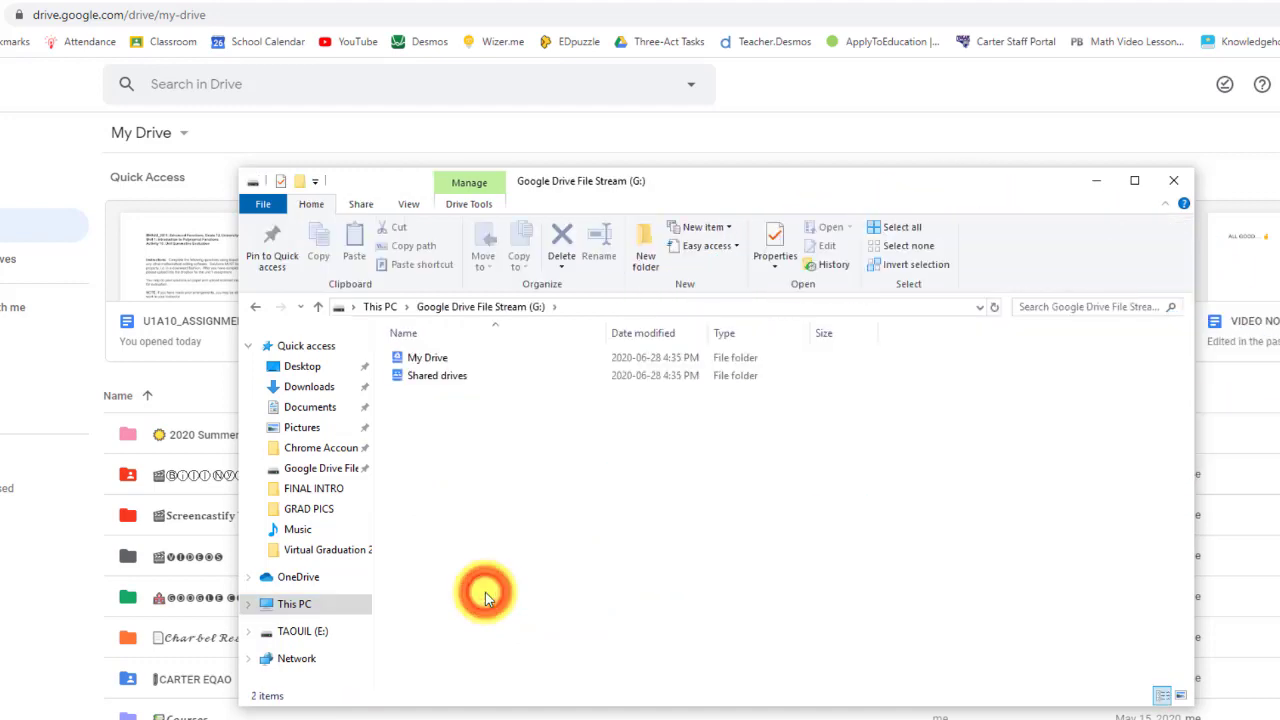
double_click(430, 356)
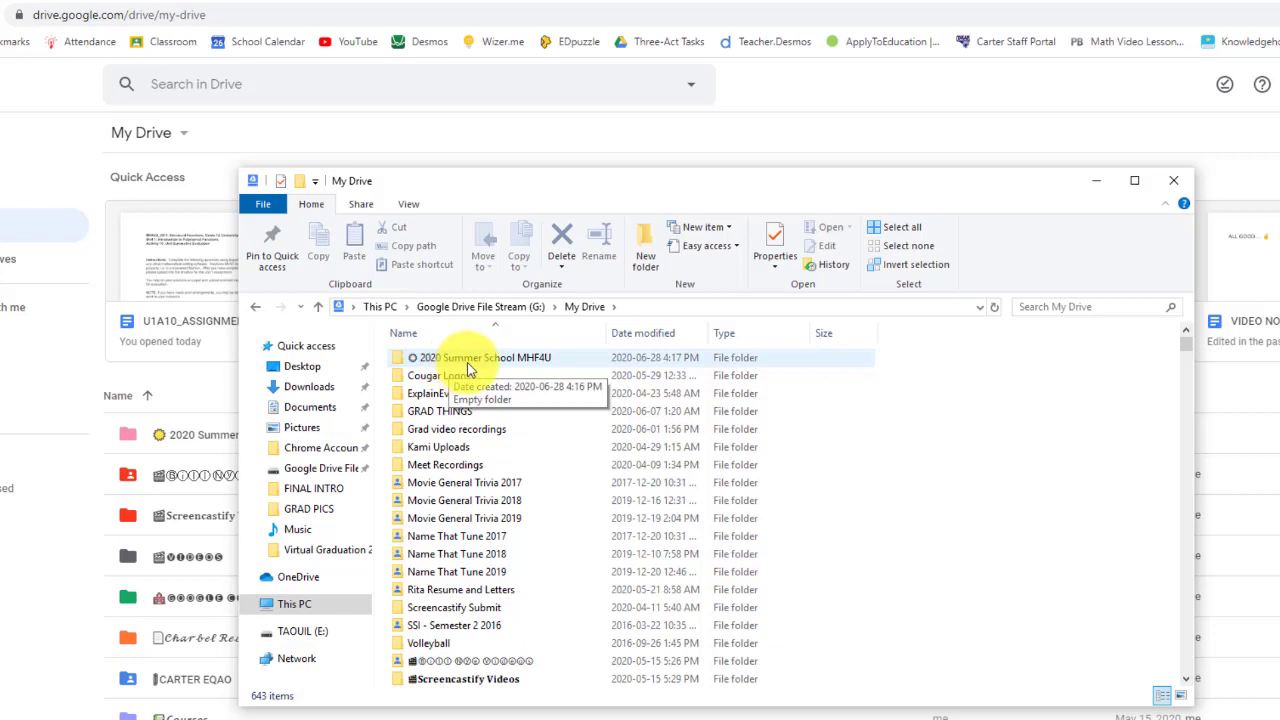
click(62, 549)
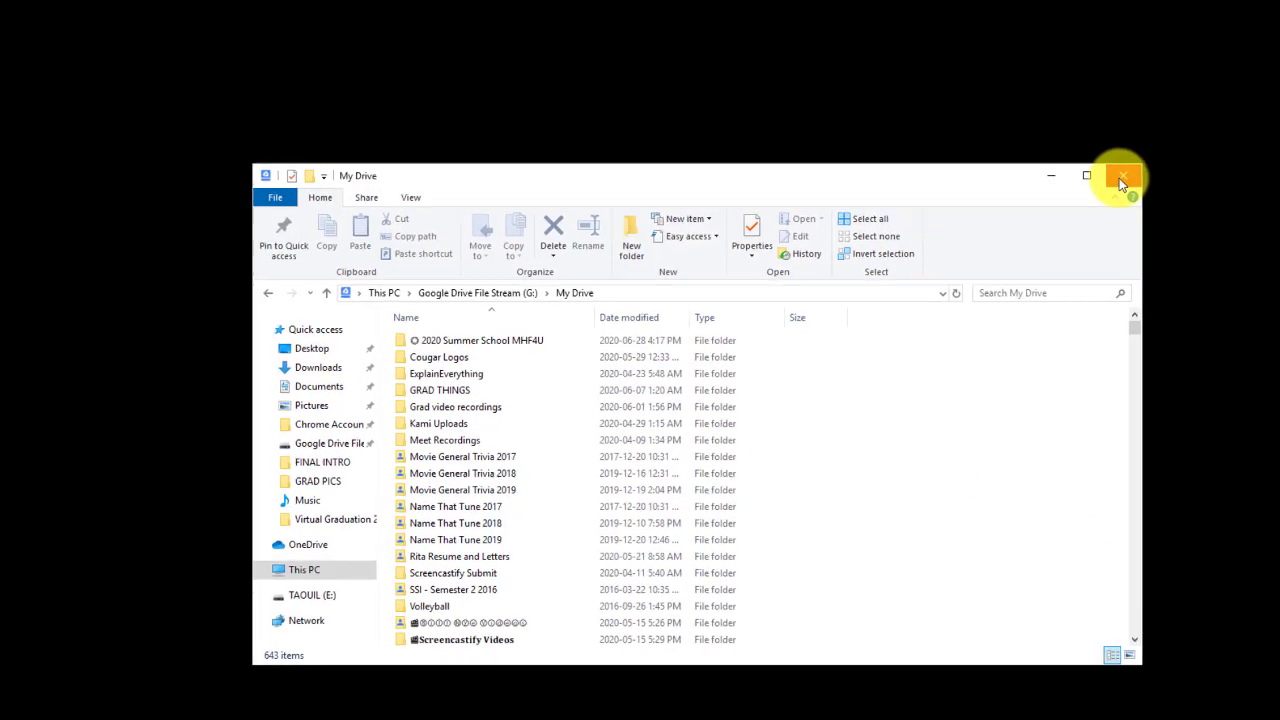
Close My Drive, relaunch Drive File Stream from its desktop icon, and dismiss the already-running notice
click(1172, 182)
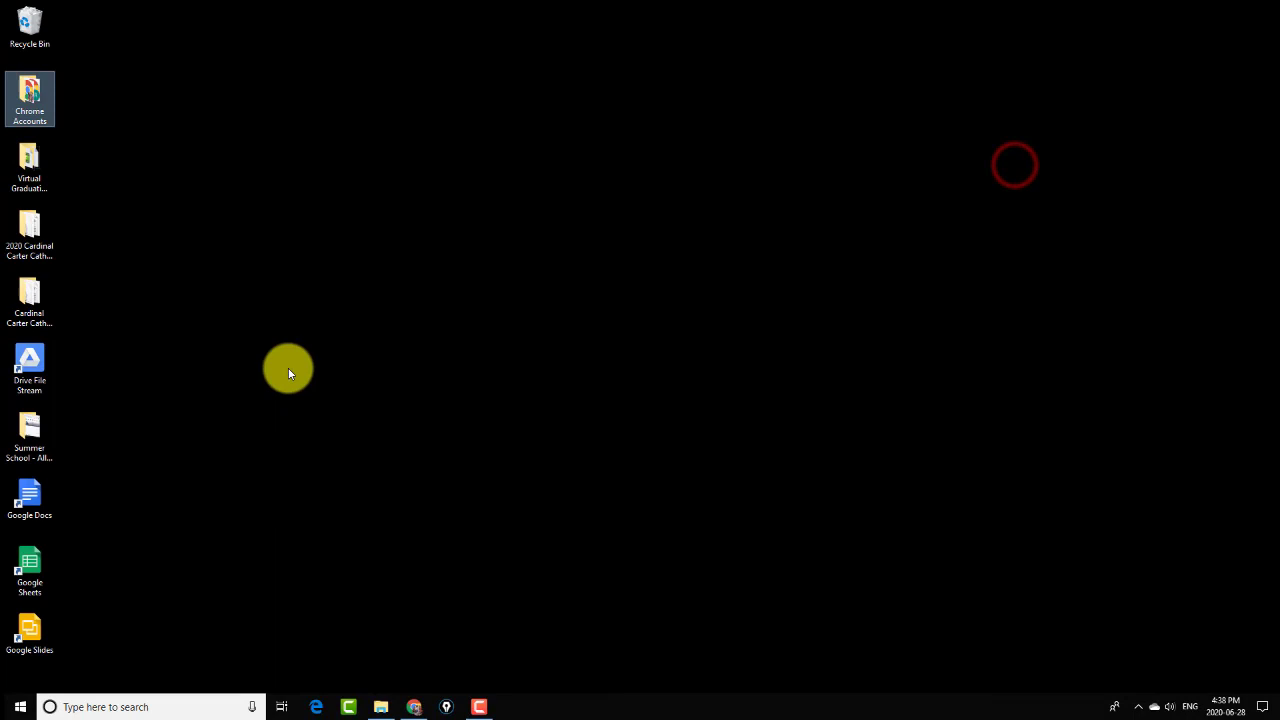
double_click(39, 373)
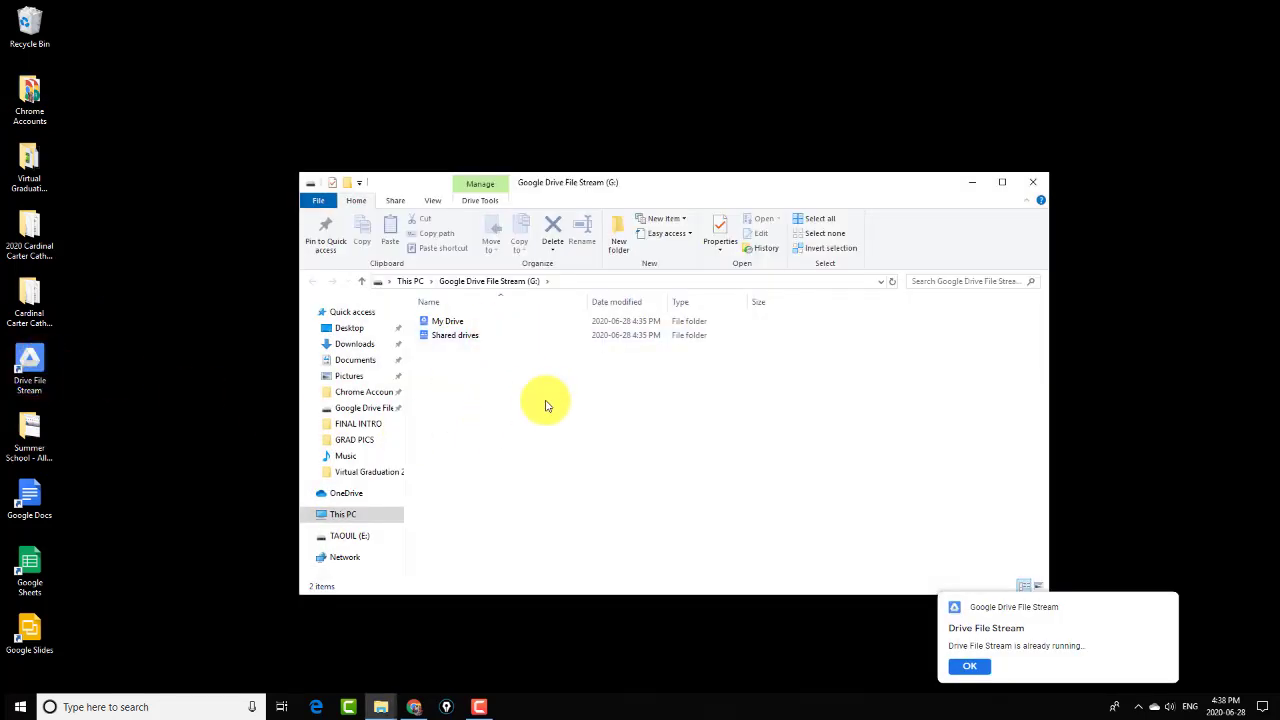
click(1032, 181)
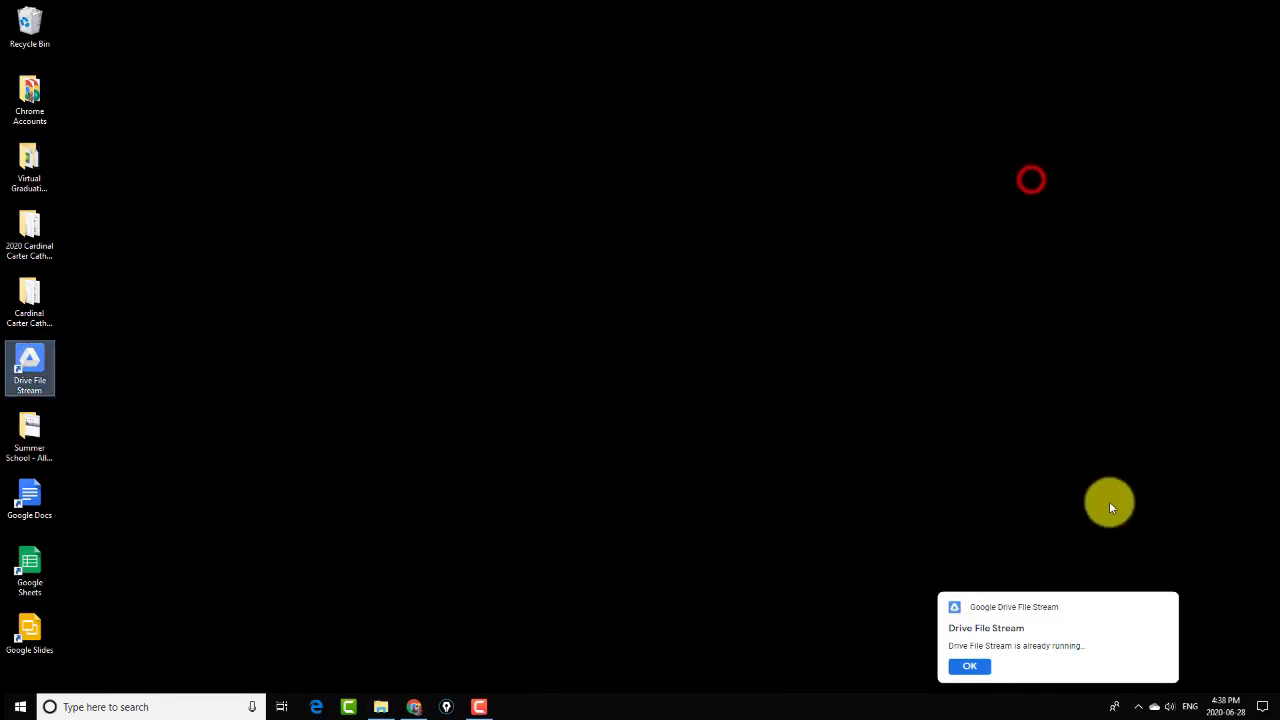
click(1161, 610)
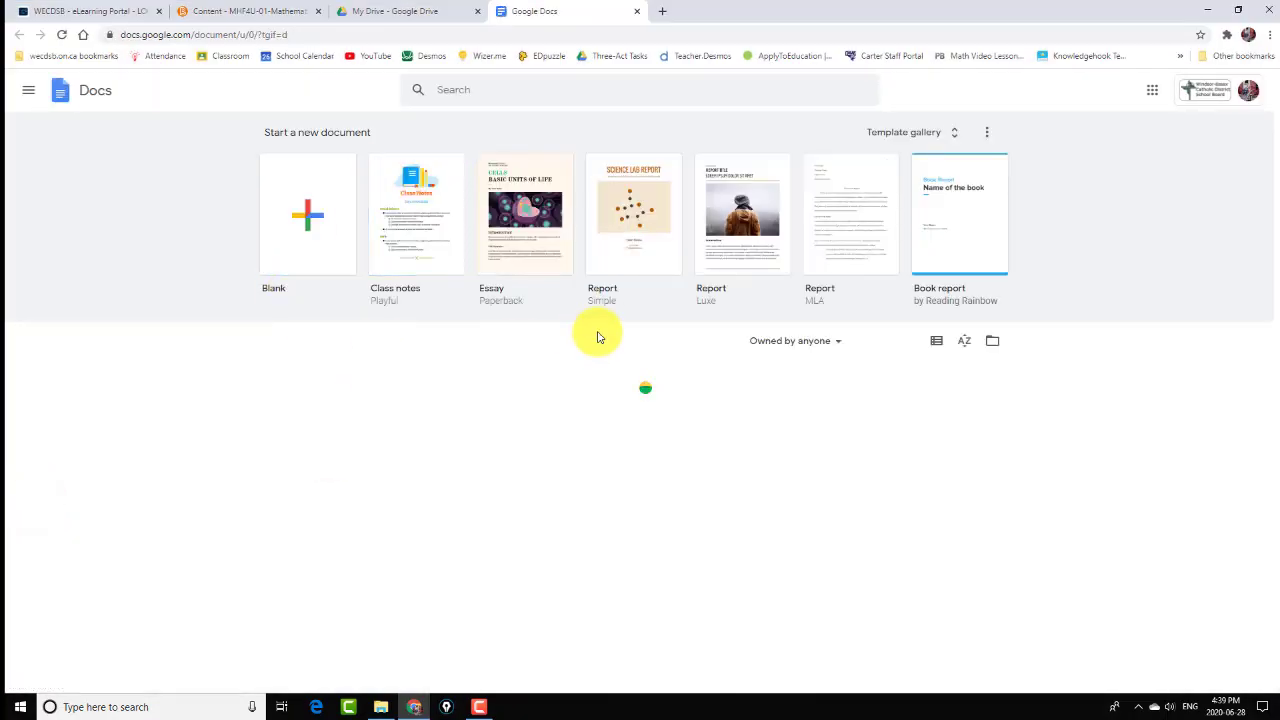
Close the Chrome window showing Google Docs and deselect the desktop icon
click(1268, 12)
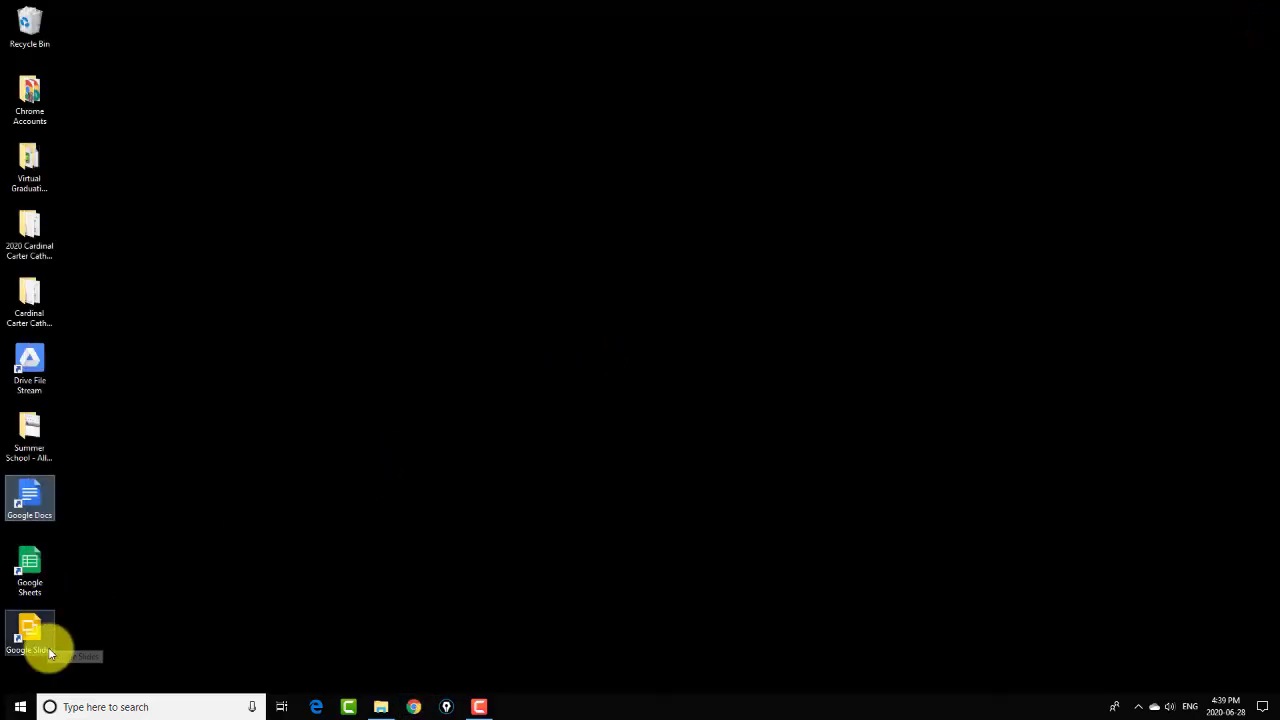
click(244, 520)
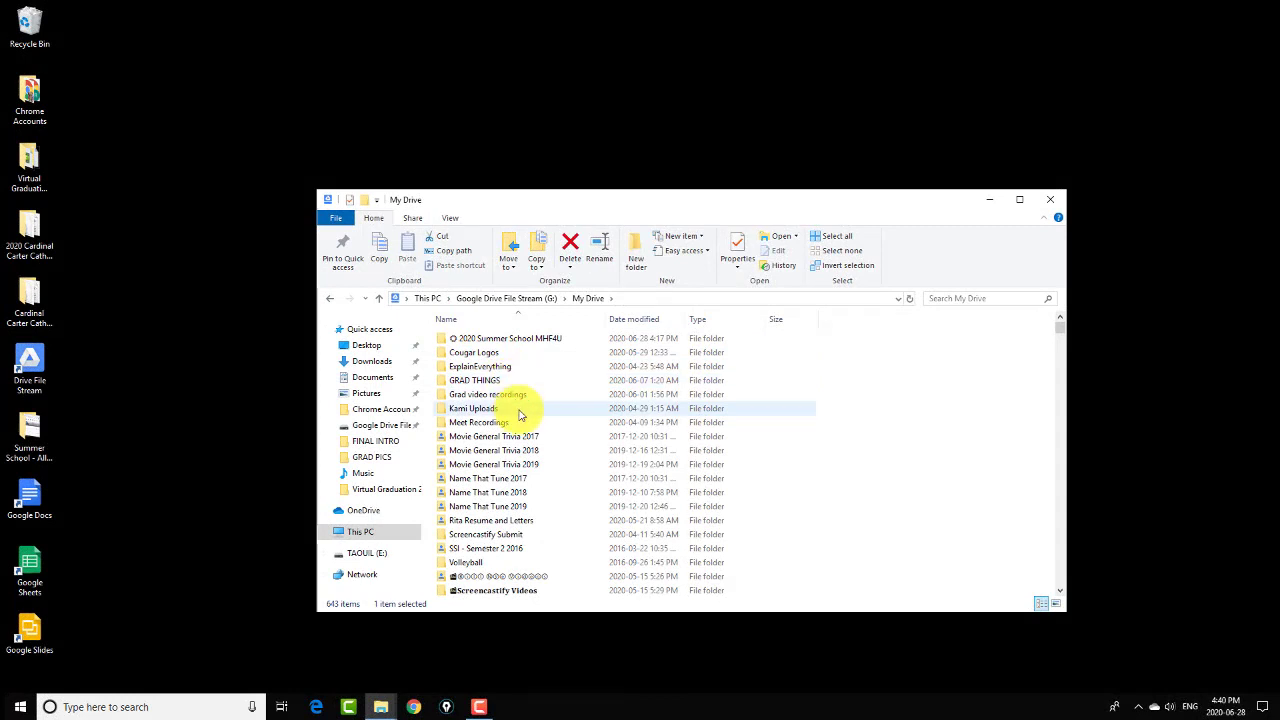
scroll(520, 428, down, 3)
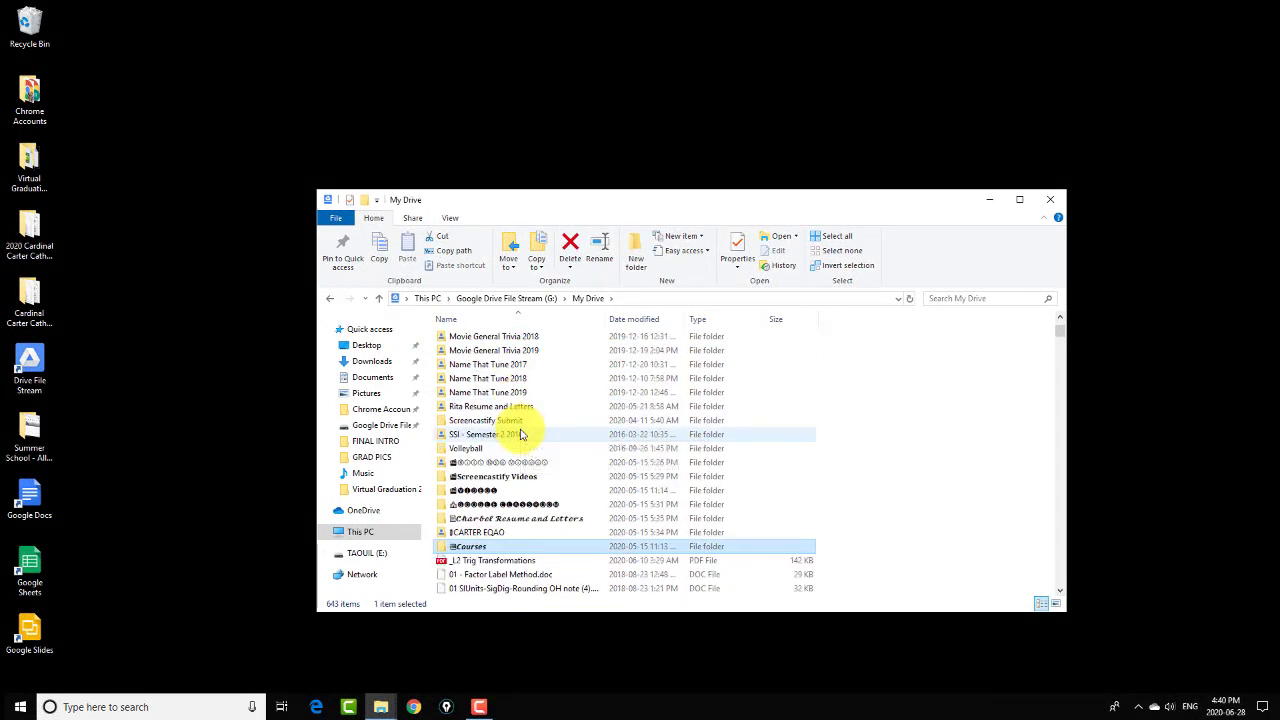
scroll(520, 434, down, 3)
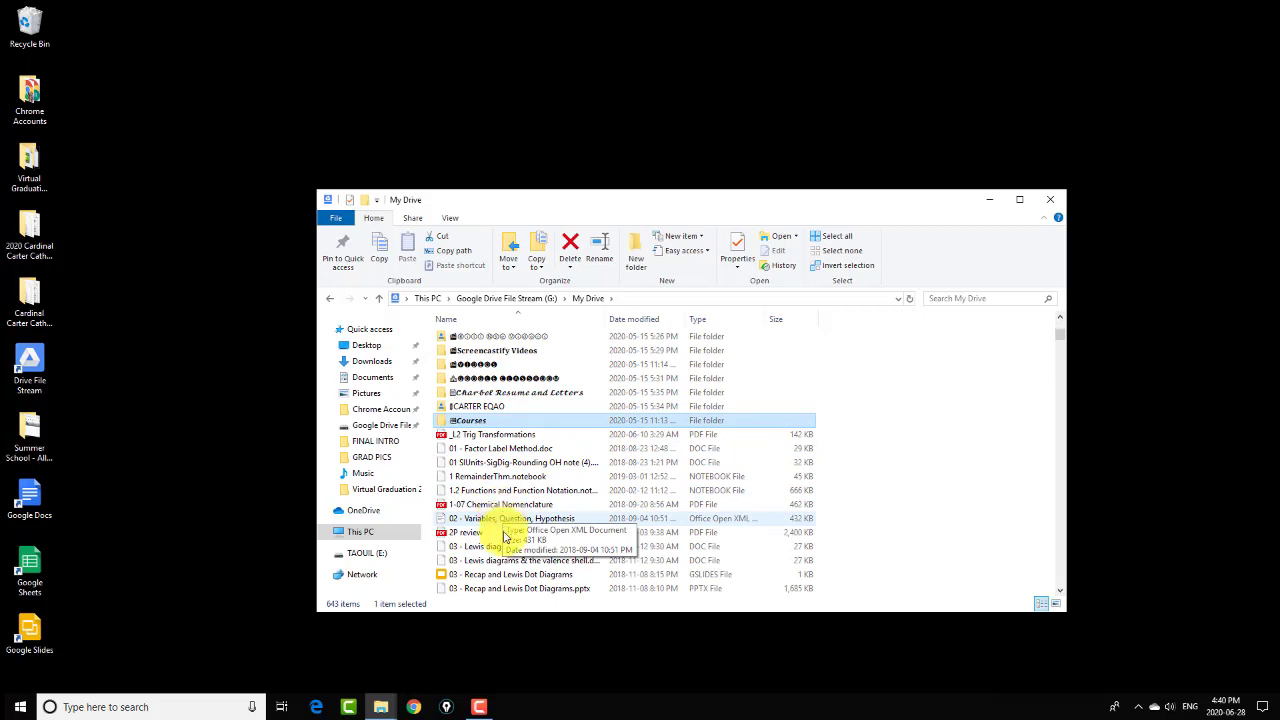
scroll(505, 537, down, 3)
scroll(505, 537, down, 1)
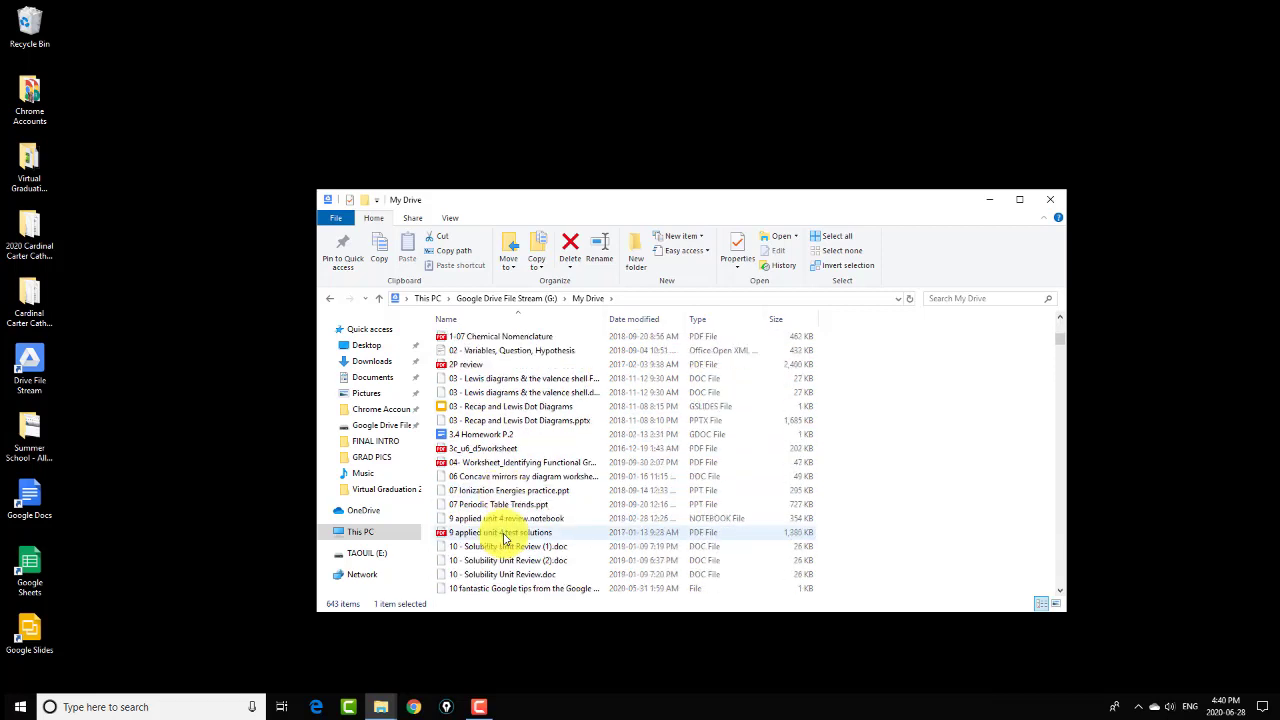
scroll(505, 537, down, 2)
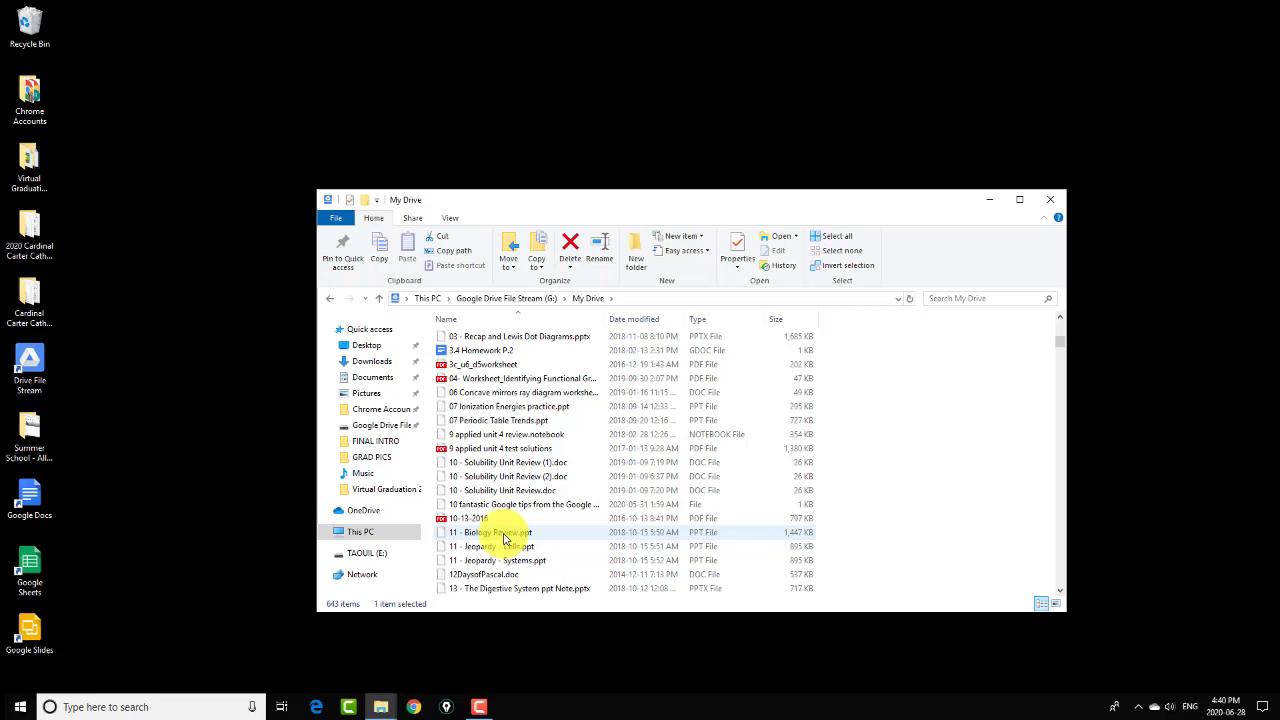
click(508, 465)
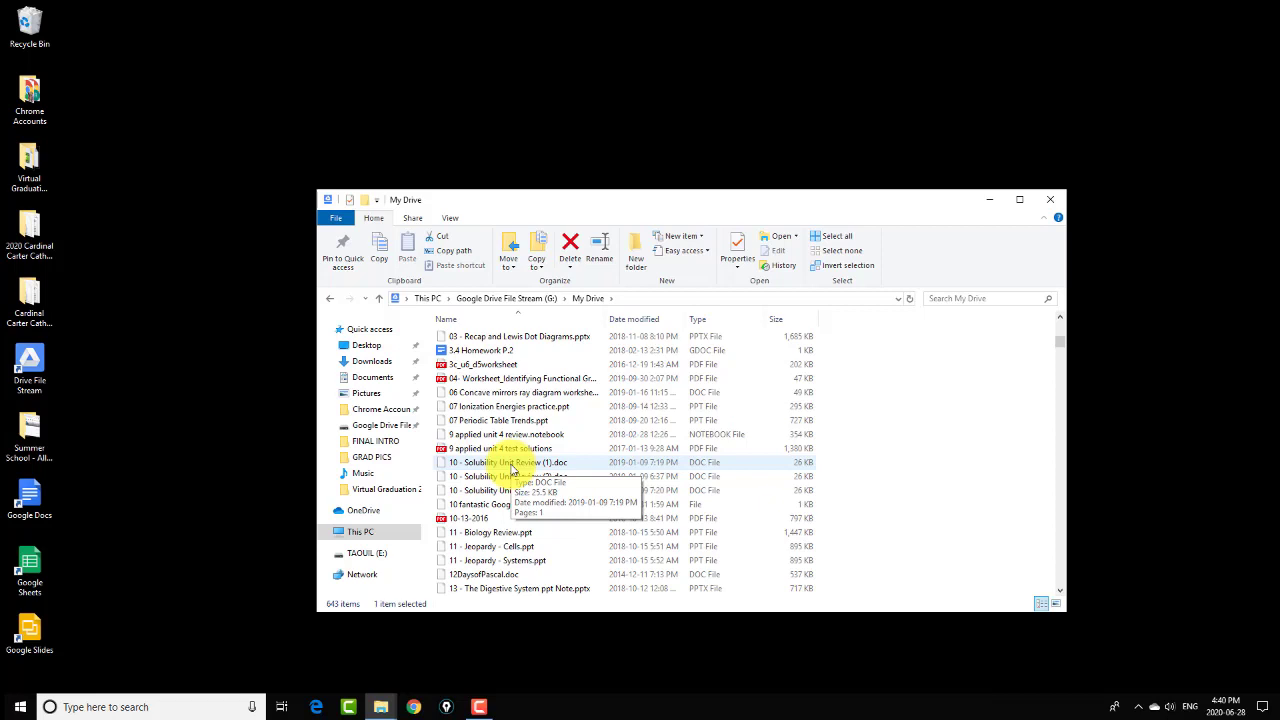
text(@co)
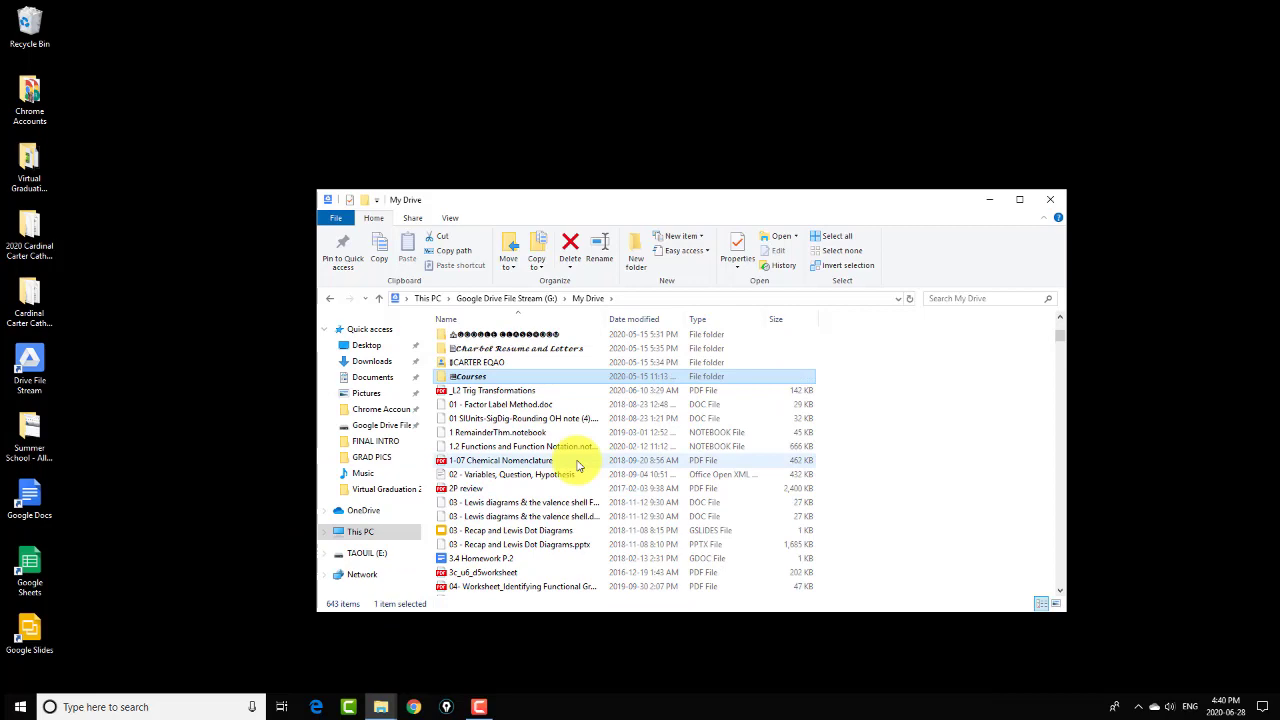
scroll(473, 480, up, 4)
scroll(494, 487, up, 3)
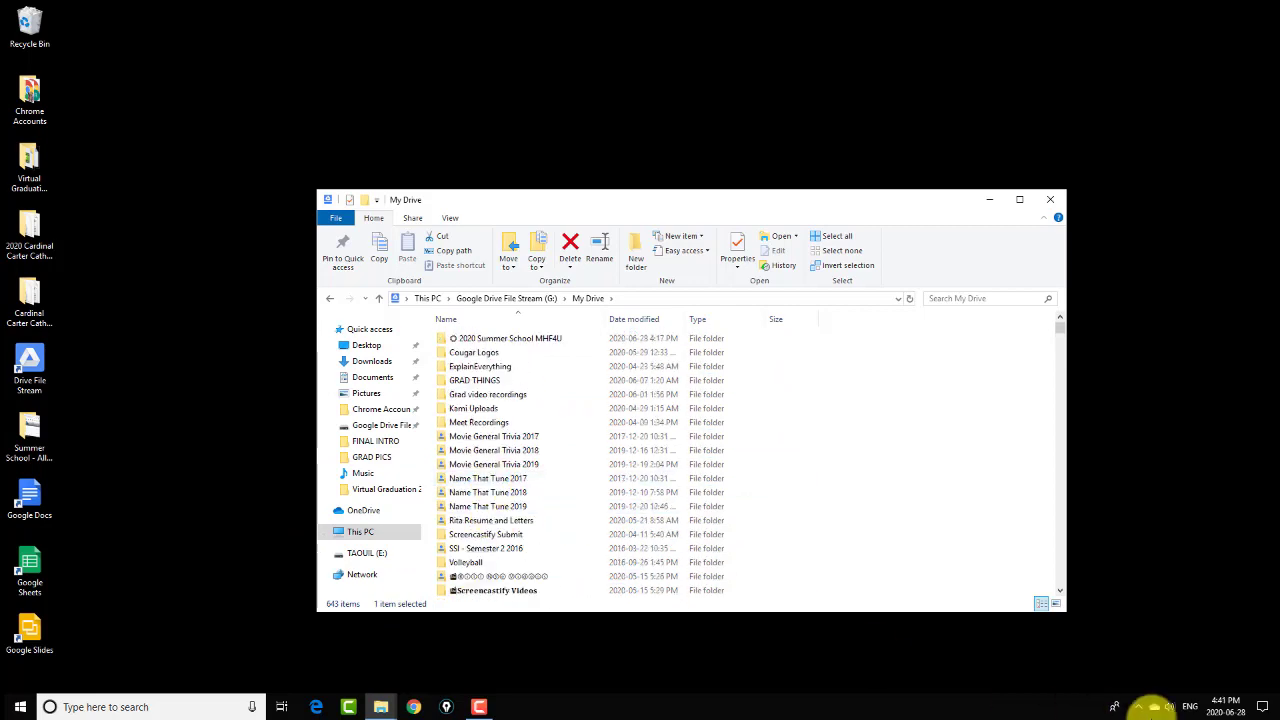
scroll(558, 509, down, 6)
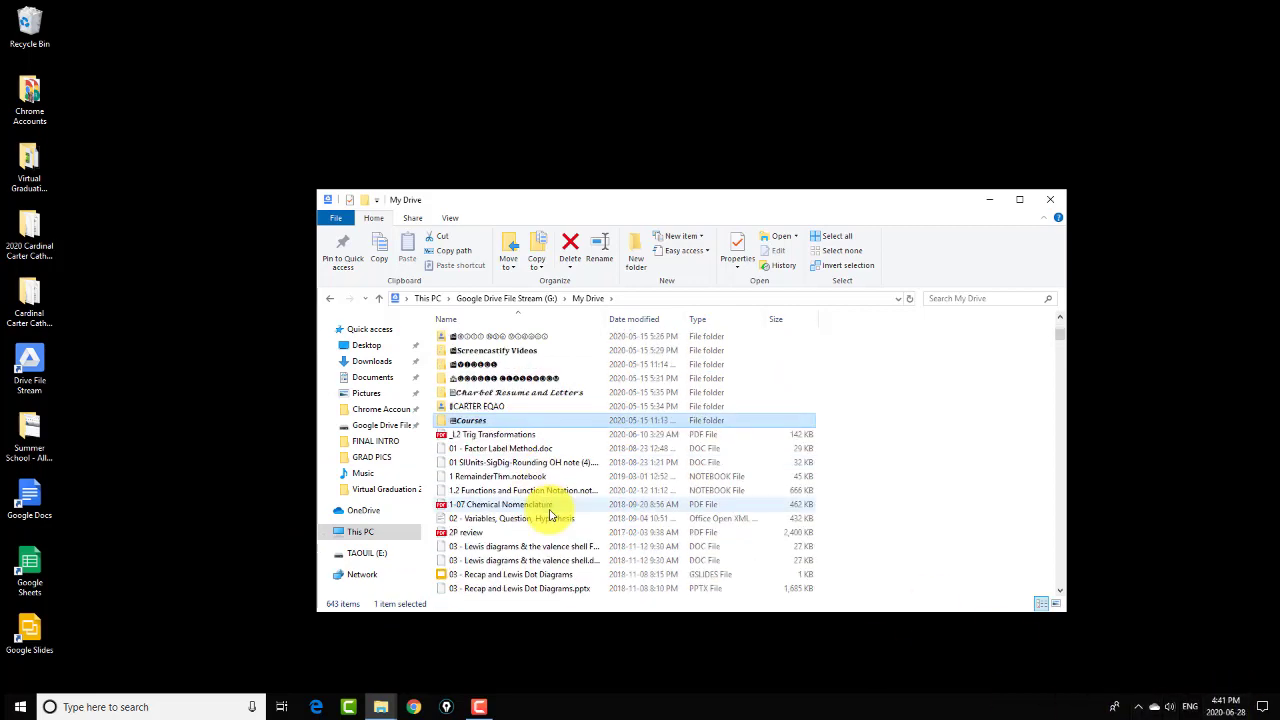
scroll(518, 543, down, 1)
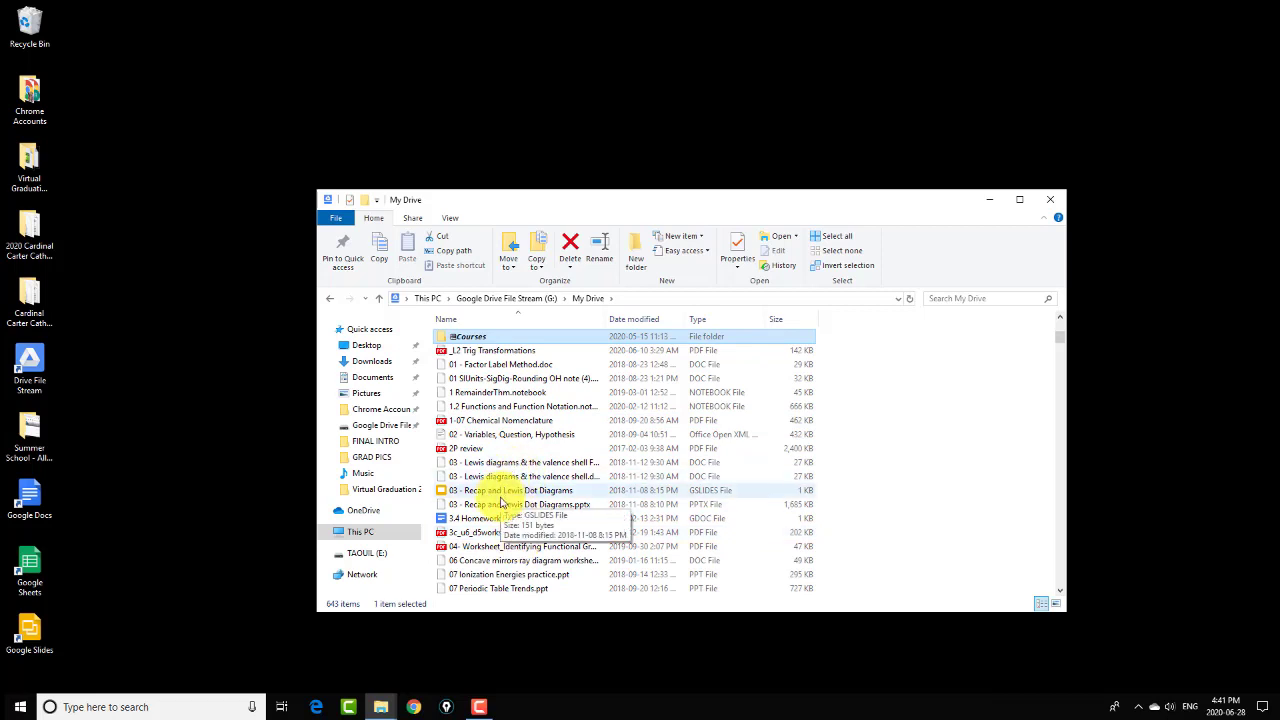
scroll(503, 503, down, 2)
scroll(503, 503, down, 1)
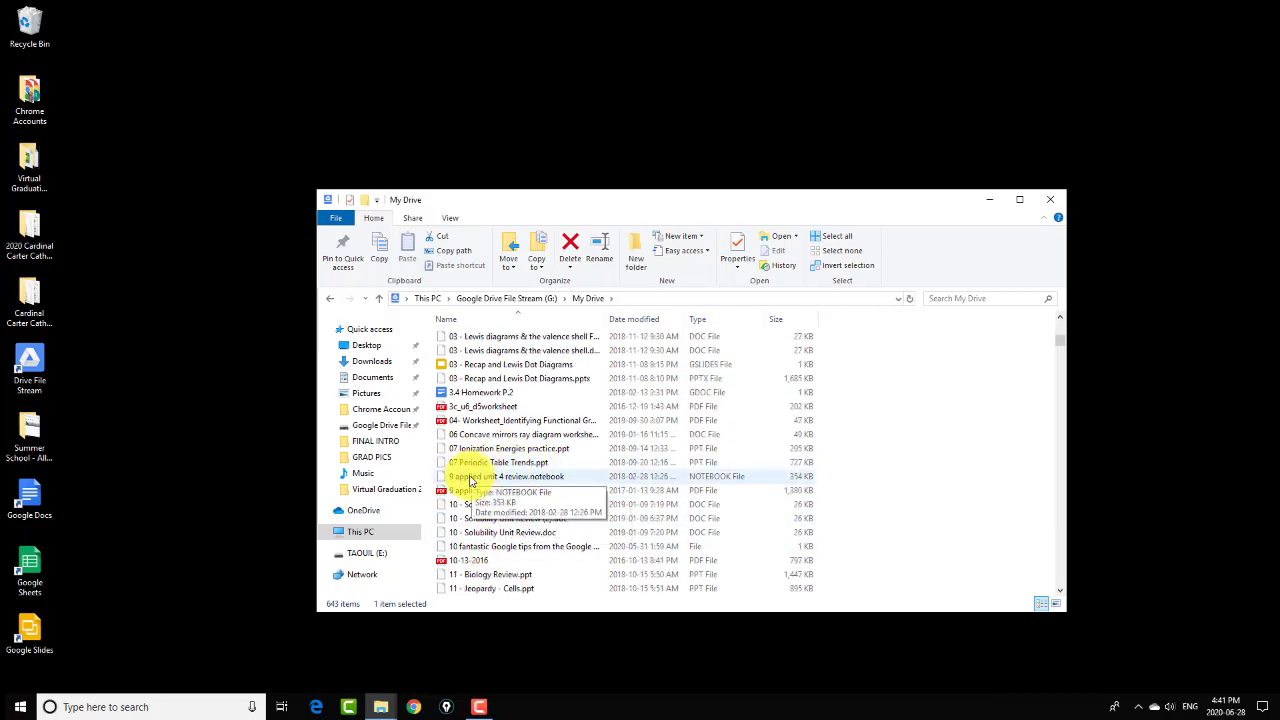
scroll(470, 478, up, 3)
scroll(470, 478, up, 5)
scroll(470, 478, up, 3)
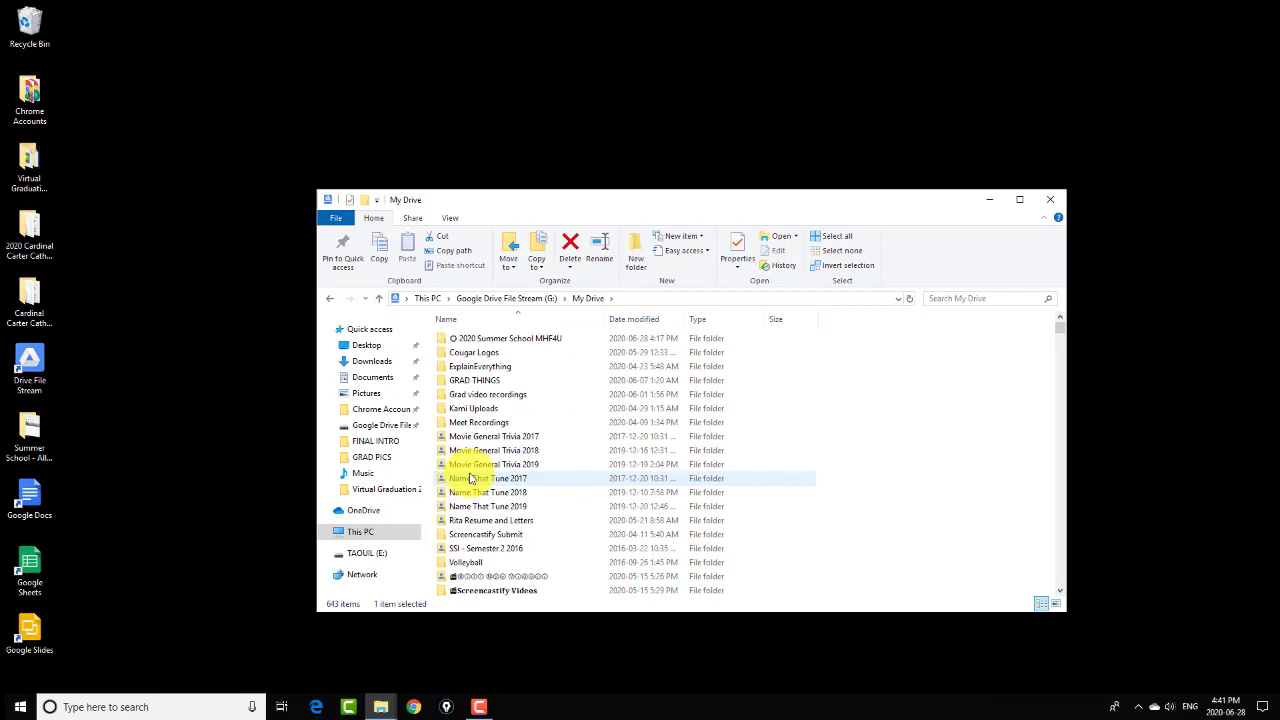
Check the 2020 Summer School MHF4U folder is empty, then return to My Drive
double_click(485, 340)
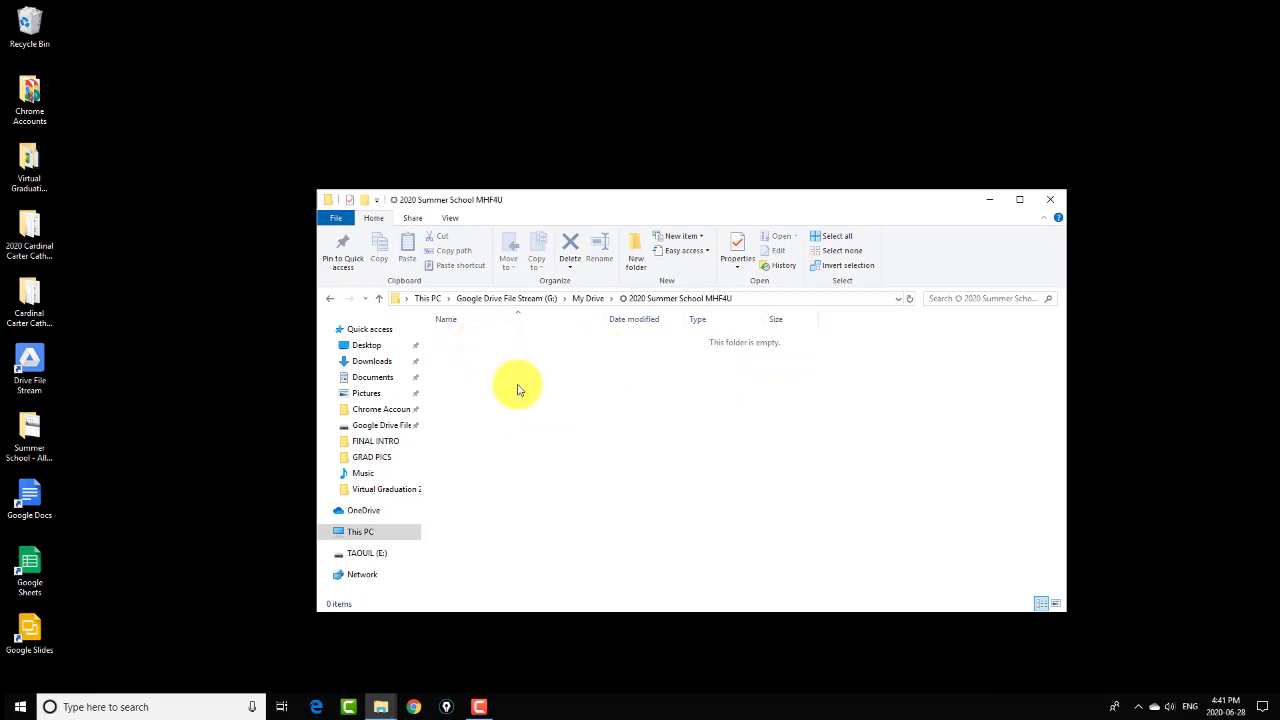
key(BackSpace)
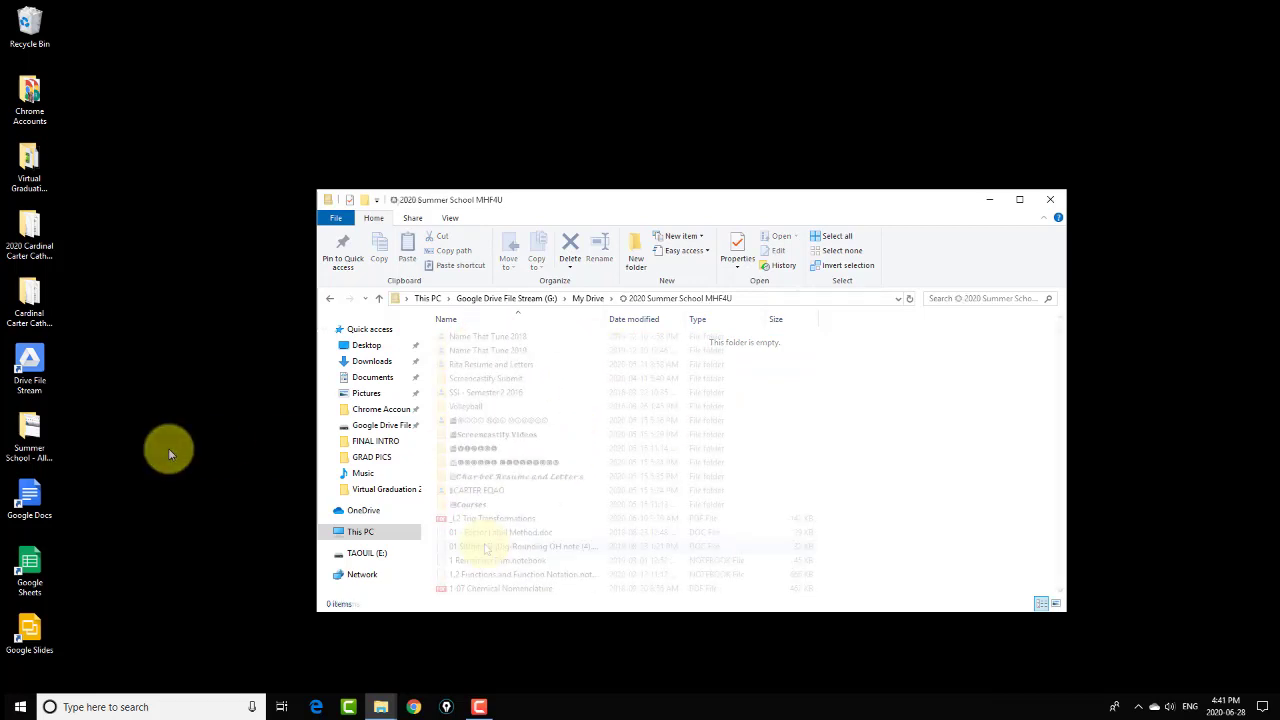
scroll(478, 531, up, 3)
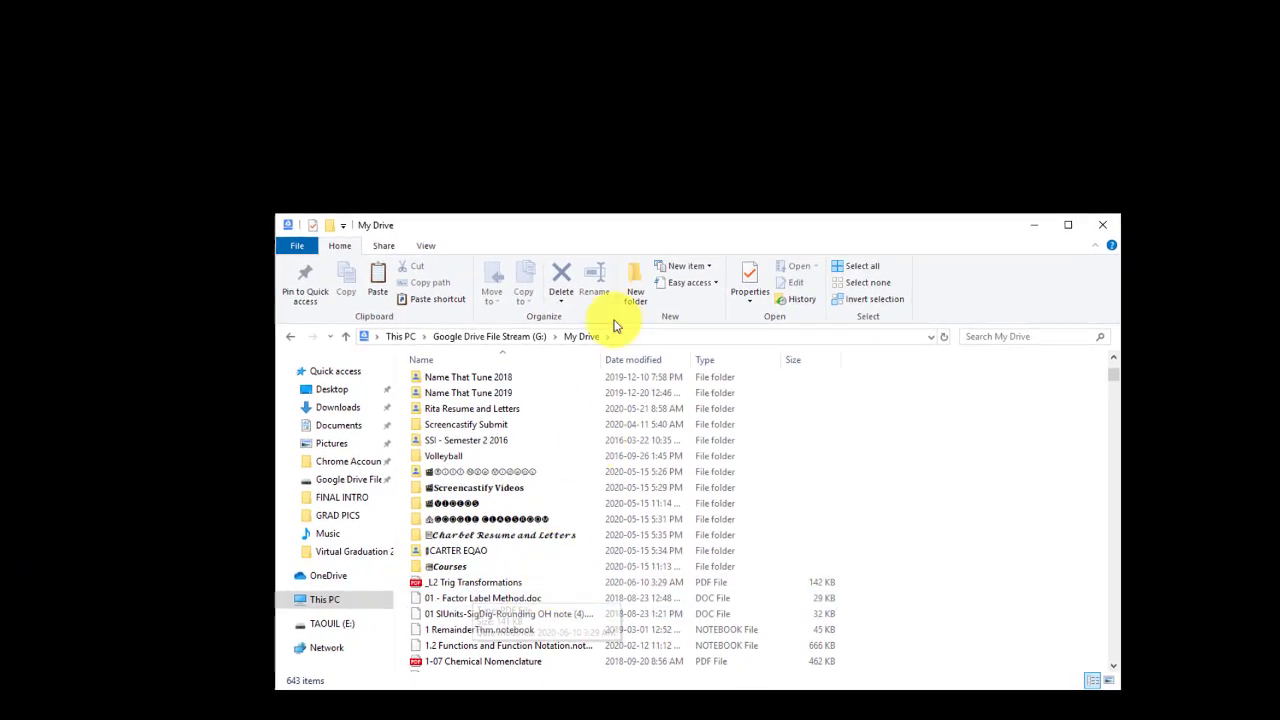
Cut the _L2 Trig Transformations PDF and paste it into 2020 Summer School MHF4U
right_click(491, 588)
click(514, 474)
scroll(490, 540, up, 4)
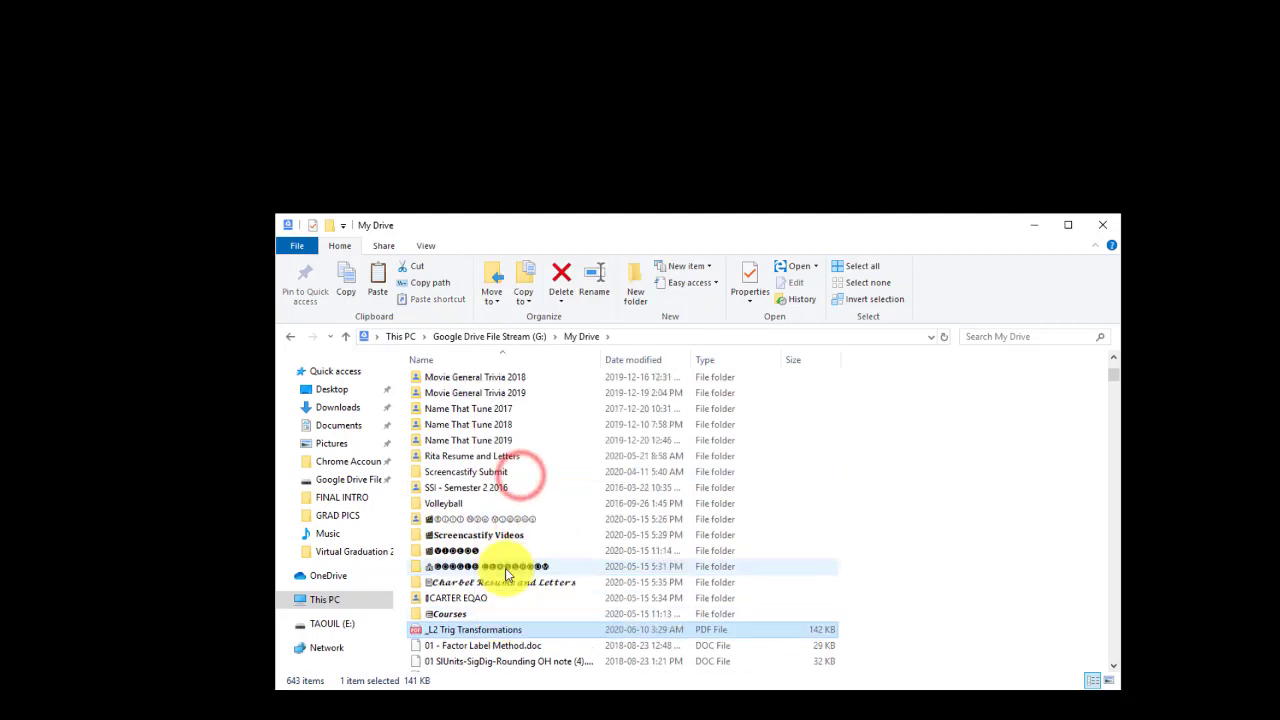
double_click(486, 381)
right_click(470, 418)
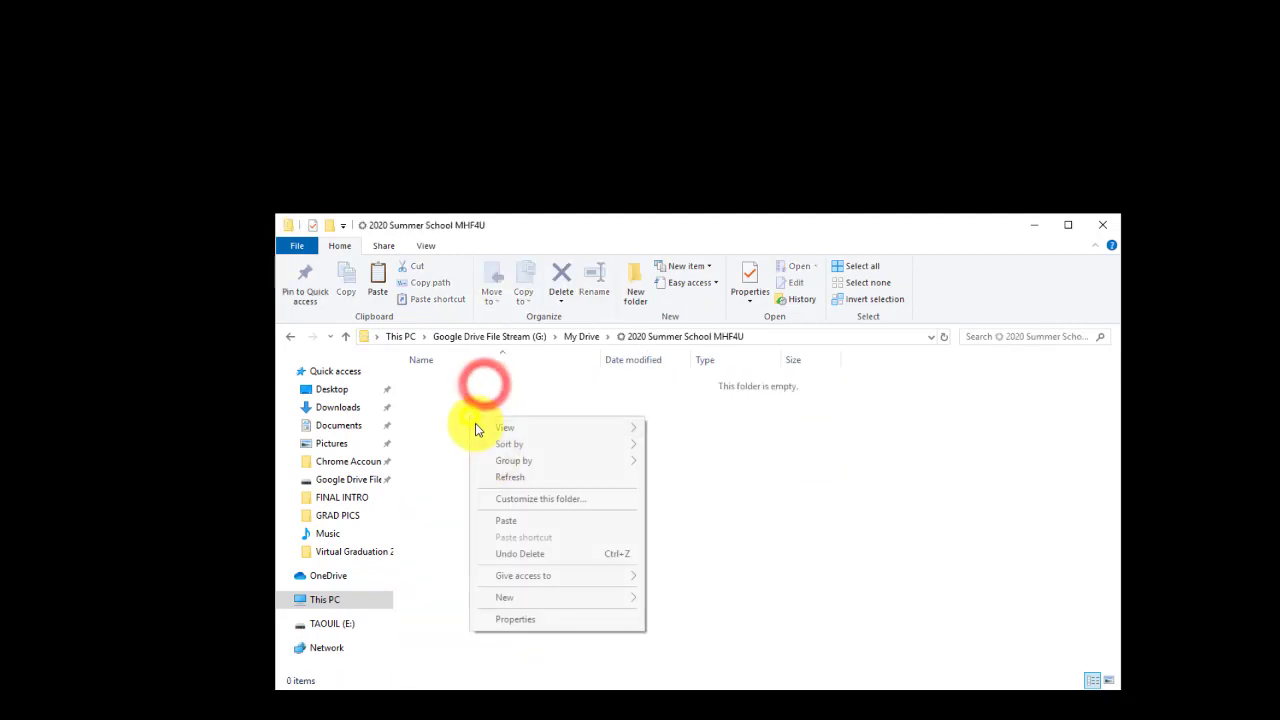
click(505, 520)
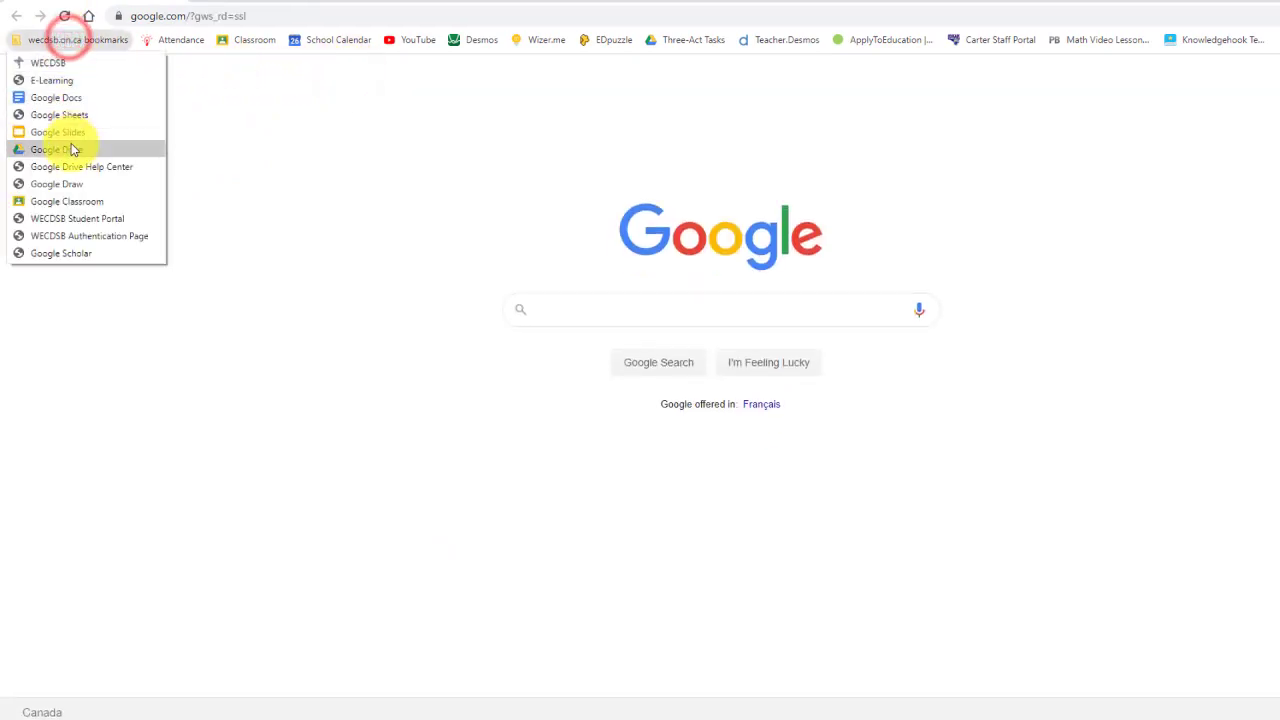
Open Google Drive on the web and its 2020 Summer School MHF4U folder
click(72, 149)
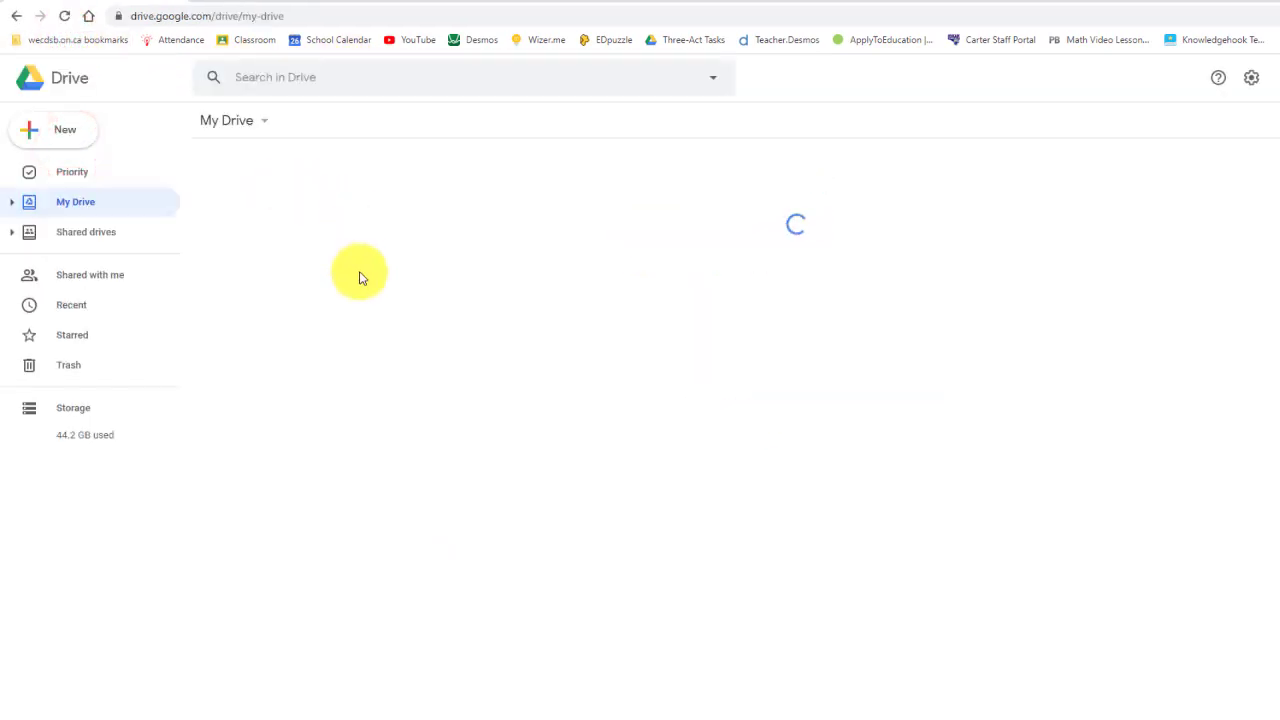
double_click(289, 391)
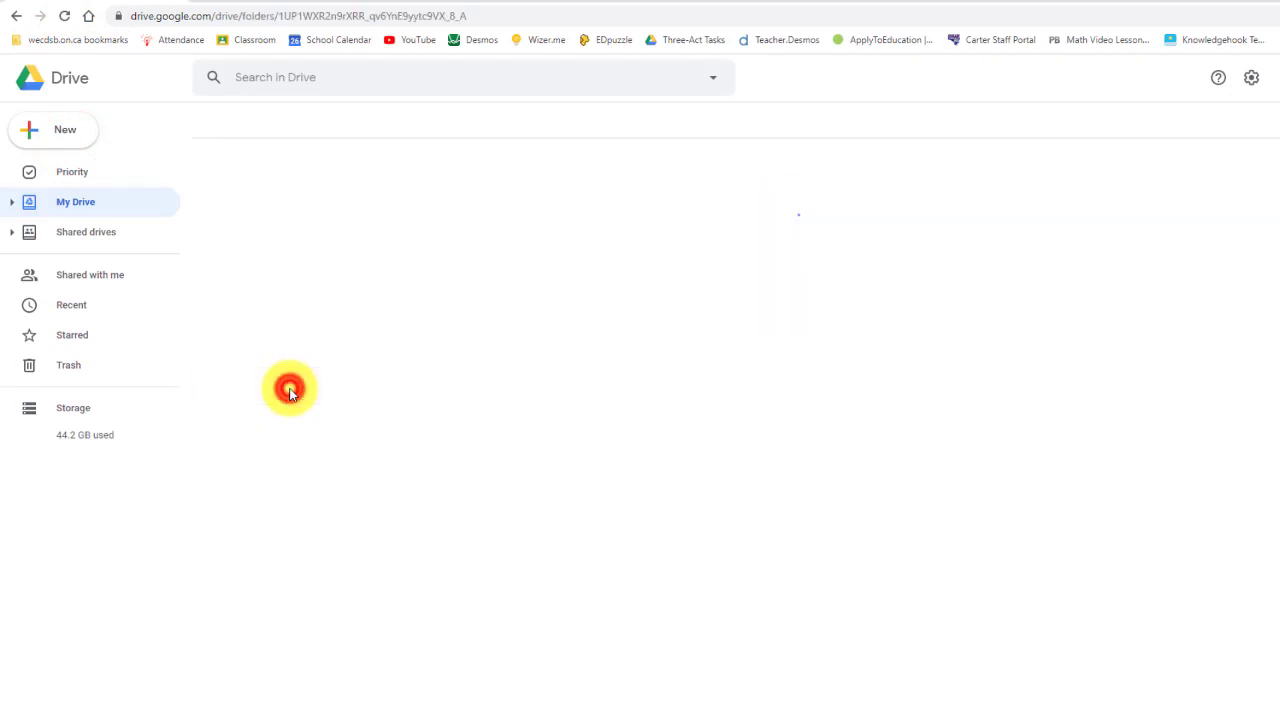